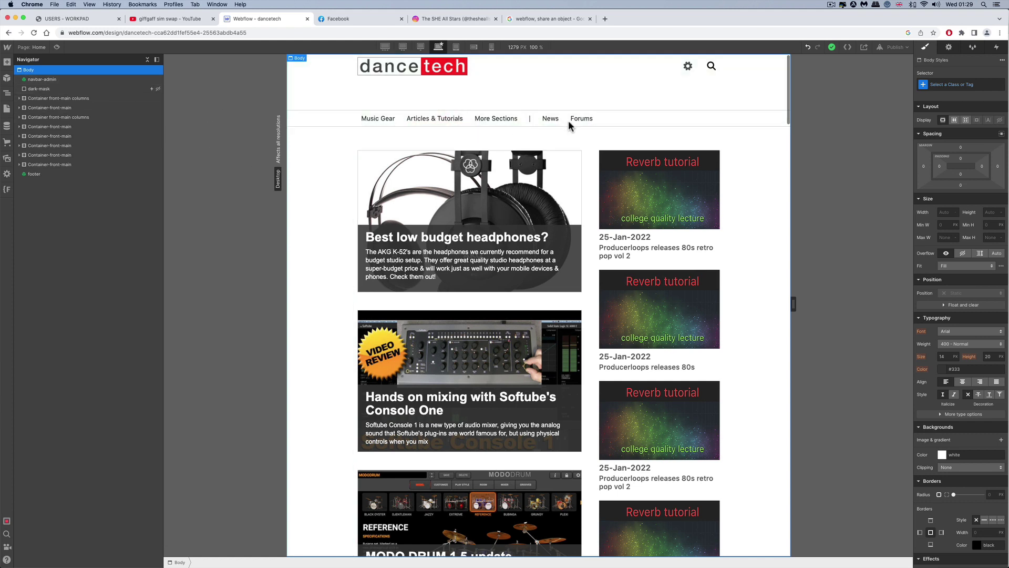
Open the navbar-admin symbol for editing and select the Container that holds the logo and icons.
{"action": "left_click", "coordinate": [41, 80]}
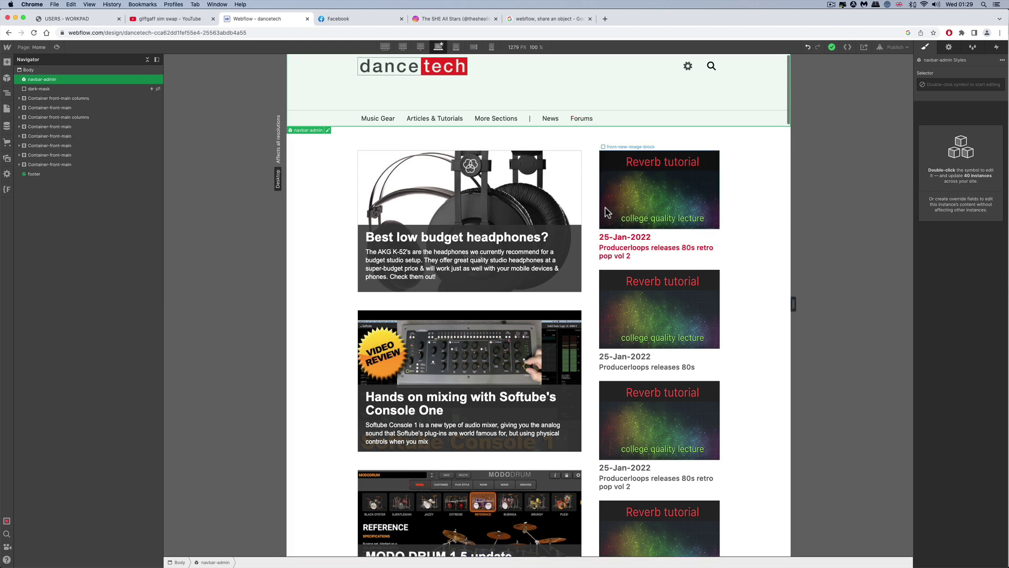
{"action": "double_click", "coordinate": [48, 81]}
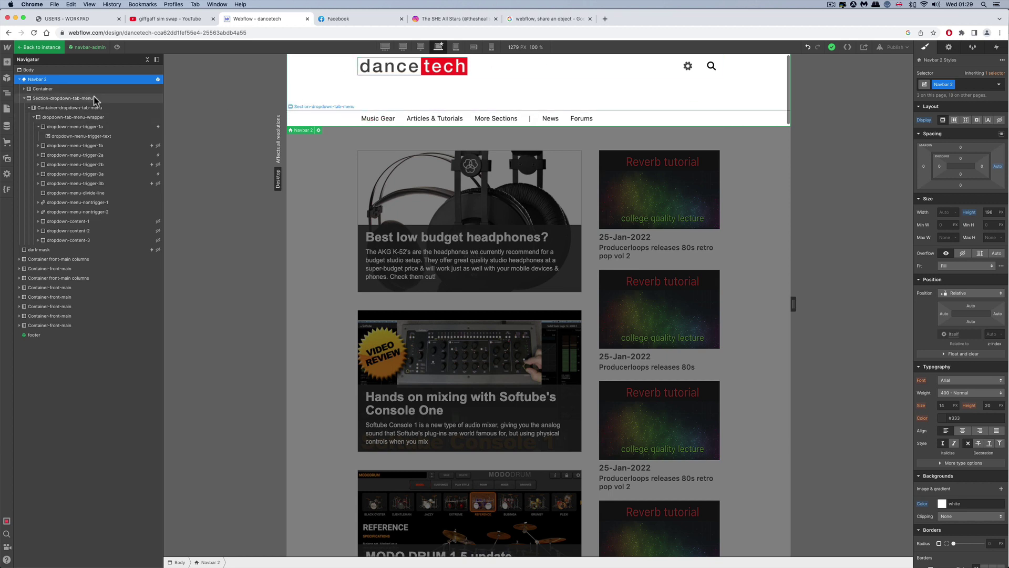
{"action": "left_click", "coordinate": [55, 90]}
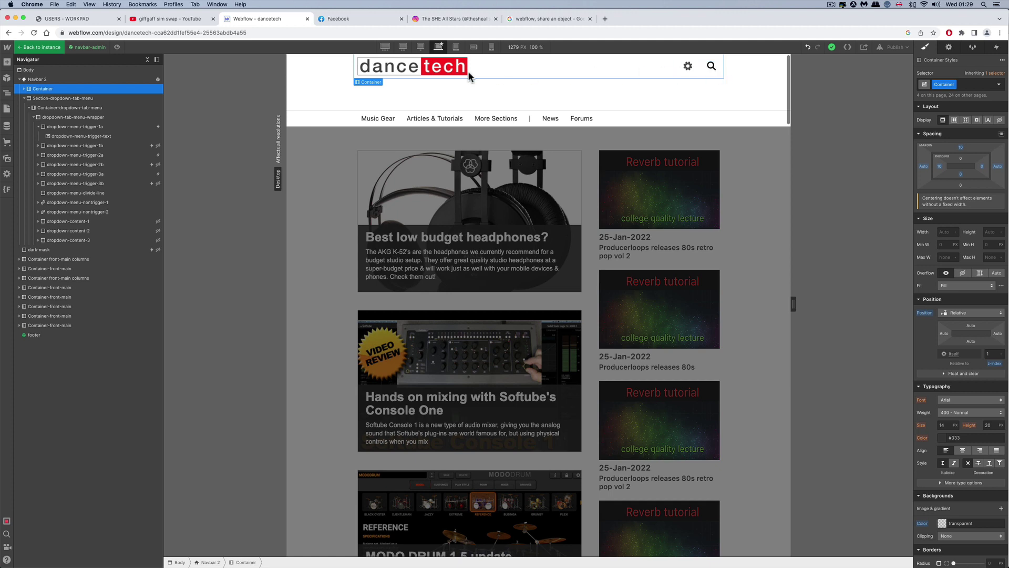
Examine the layout and position styles of Section-dropdown-tab-menu, Container-dropdown-tab-menu and dropdown-tab-menu-wrapper.
{"action": "left_click", "coordinate": [74, 99]}
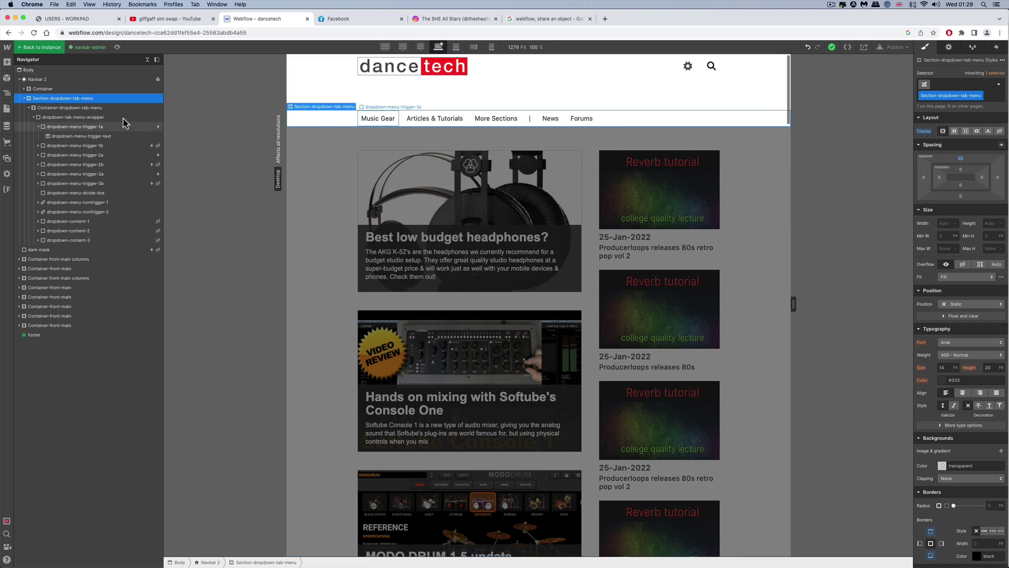
{"action": "left_click", "coordinate": [96, 109]}
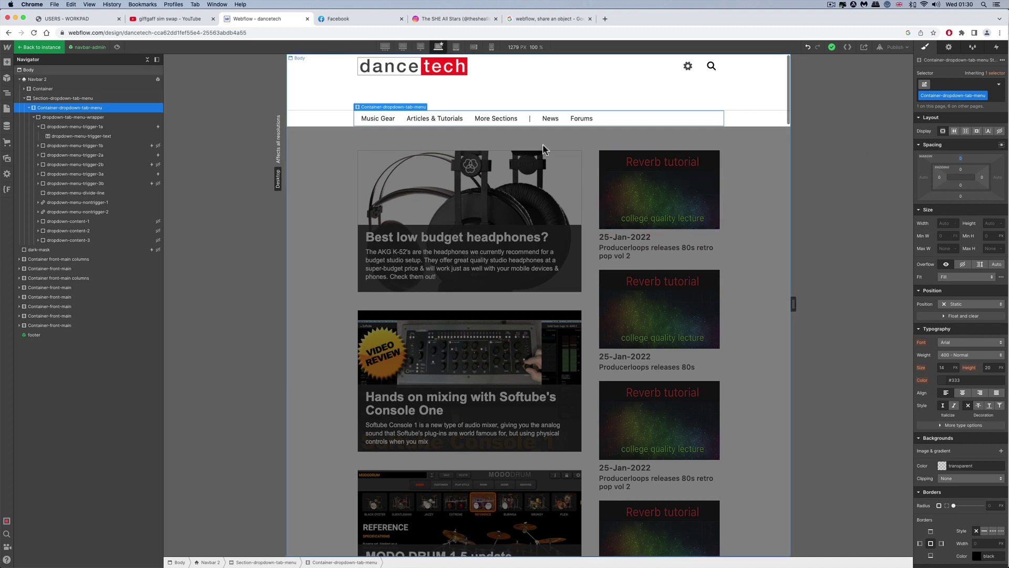
{"action": "left_click", "coordinate": [88, 99]}
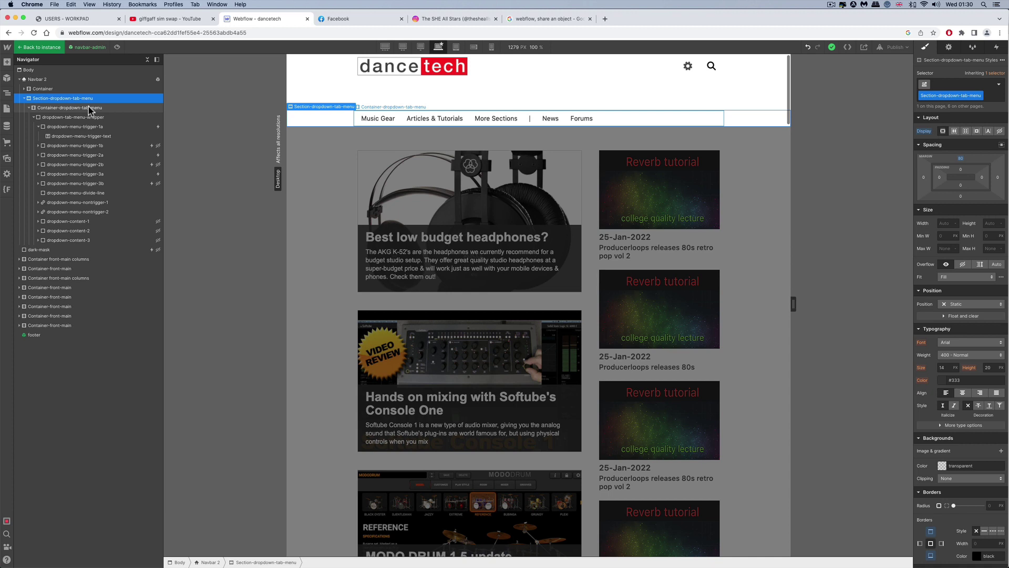
{"action": "left_click", "coordinate": [90, 109]}
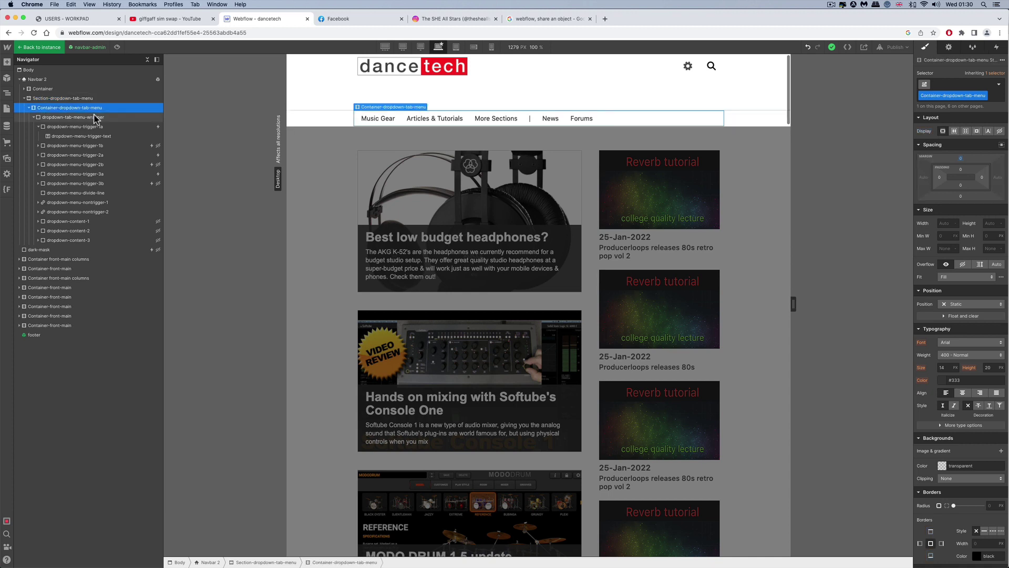
{"action": "left_click", "coordinate": [95, 118]}
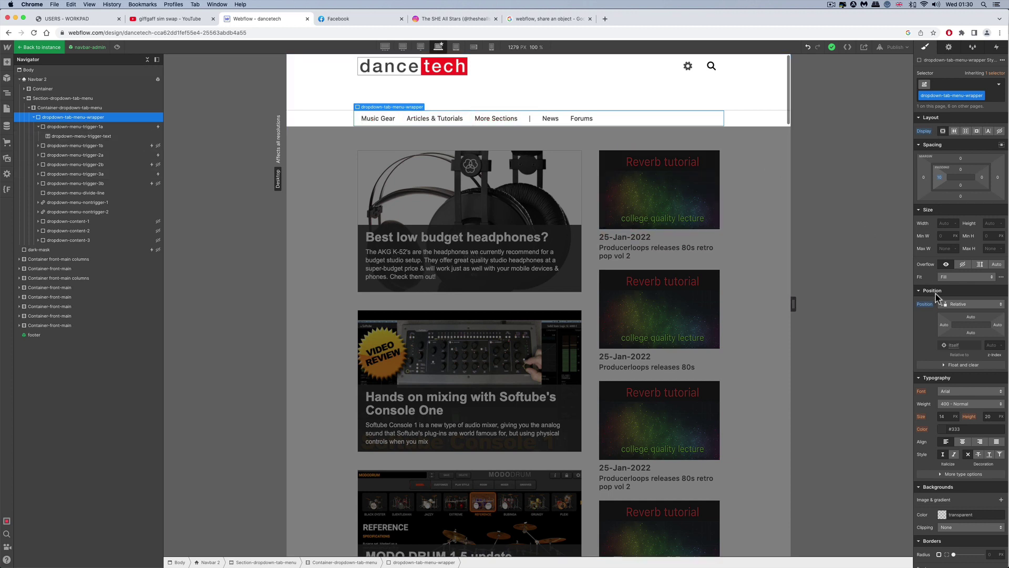
{"action": "left_click", "coordinate": [89, 109]}
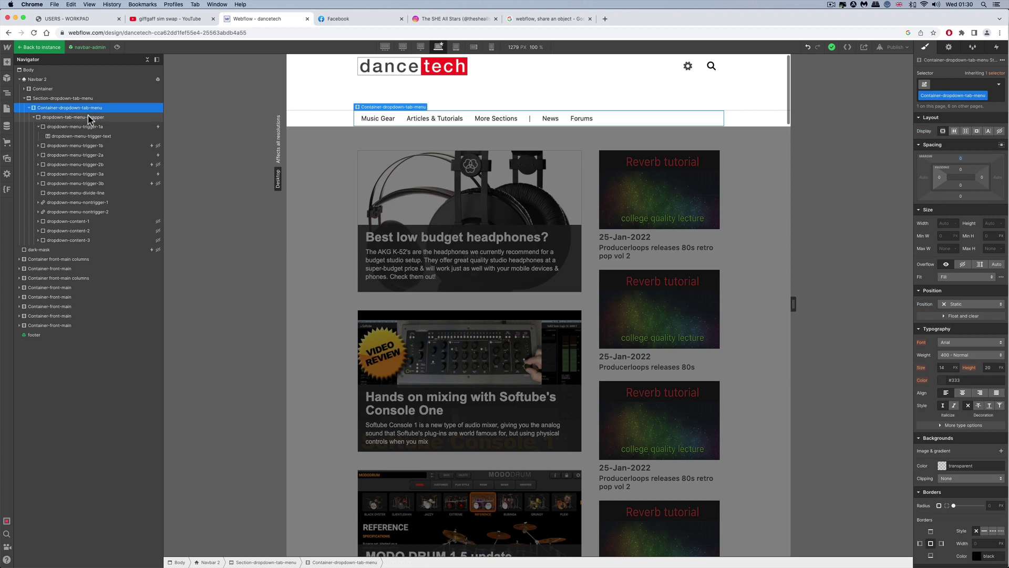
{"action": "left_click", "coordinate": [90, 119]}
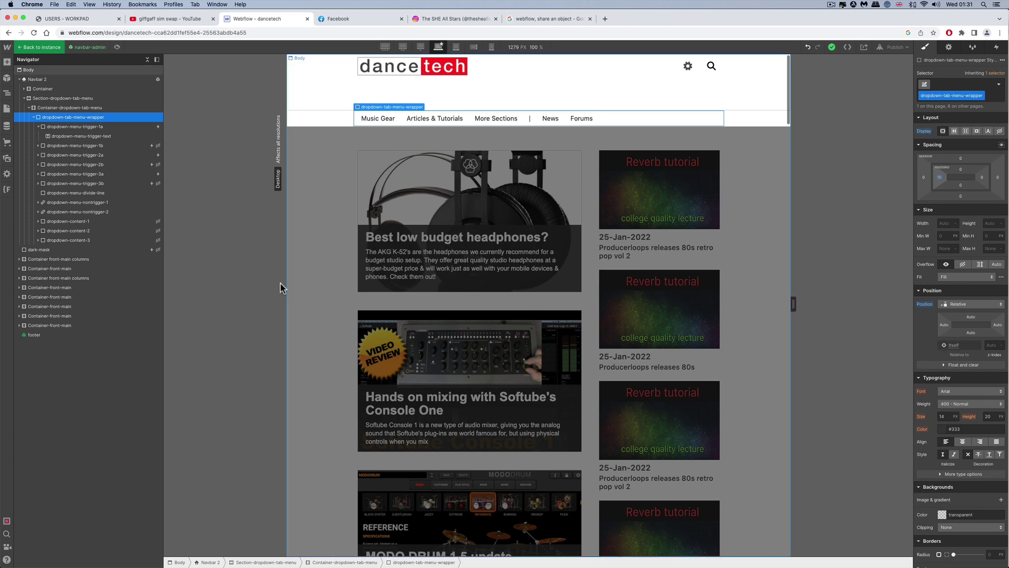
Collapse dropdown-menu-trigger-1a and inspect which navbar items triggers 1a, 2a and 3a correspond to.
{"action": "left_click", "coordinate": [38, 127]}
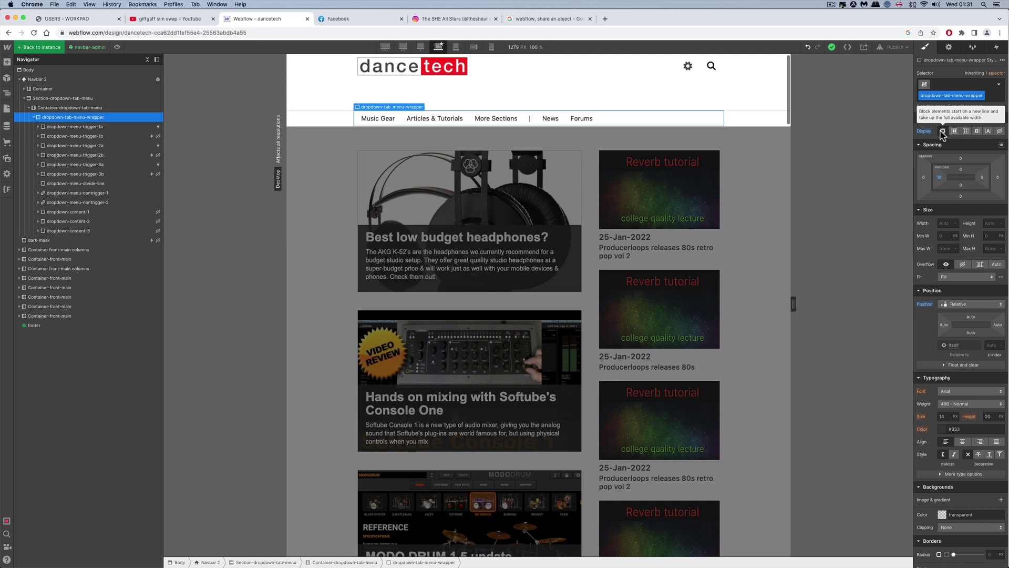
{"action": "left_click", "coordinate": [93, 127]}
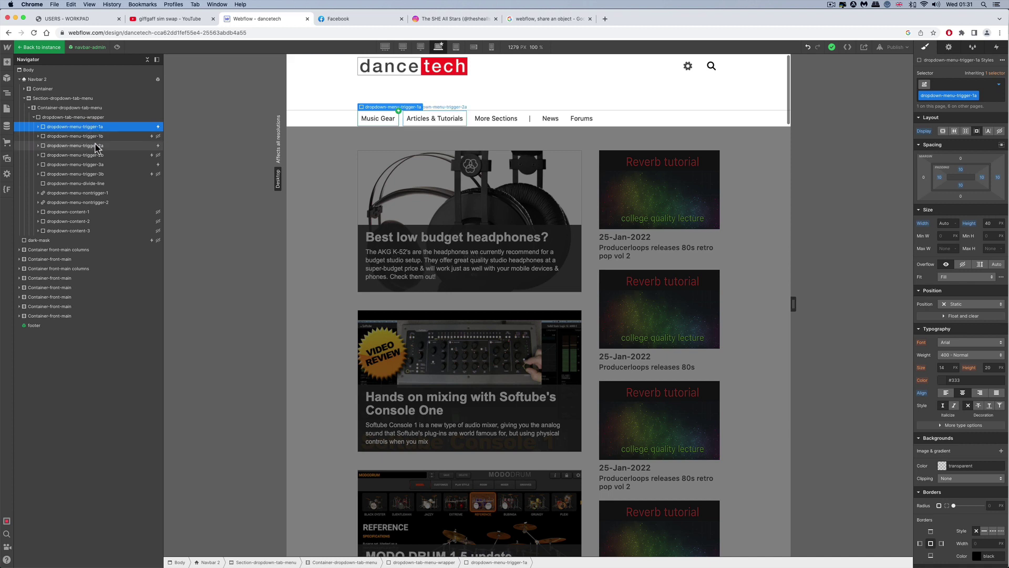
{"action": "left_click", "coordinate": [96, 145]}
{"action": "left_click", "coordinate": [96, 165]}
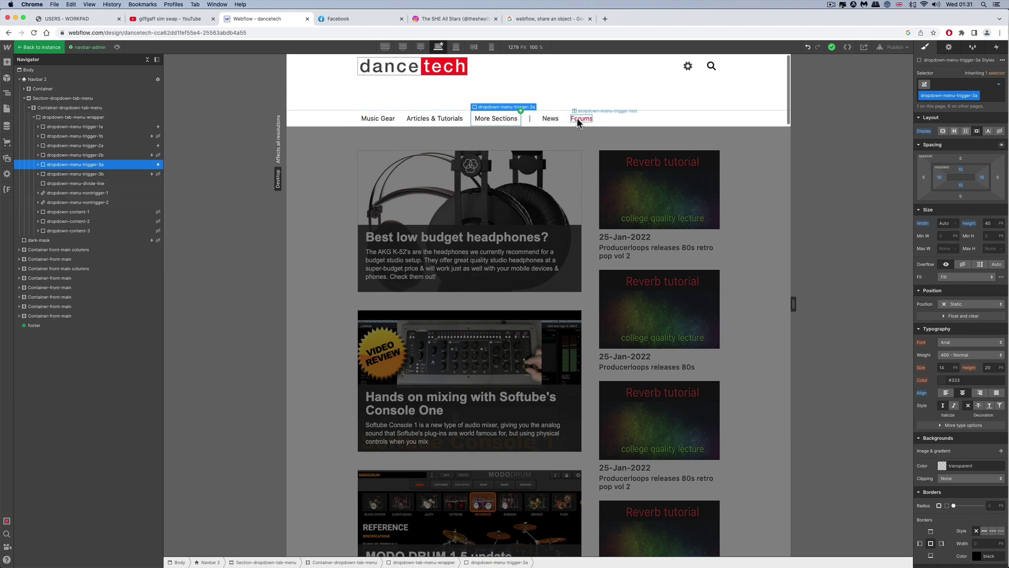
{"action": "left_click", "coordinate": [102, 146]}
{"action": "left_click", "coordinate": [103, 165]}
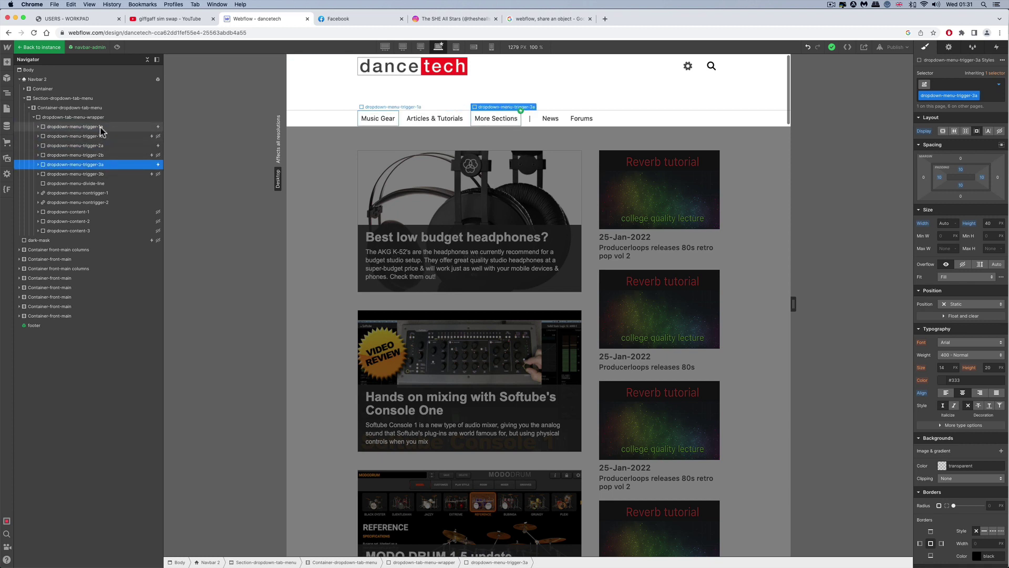
Review the nesting of the dropdown menu from its section through the container down to the wrapper.
{"action": "left_click", "coordinate": [95, 98]}
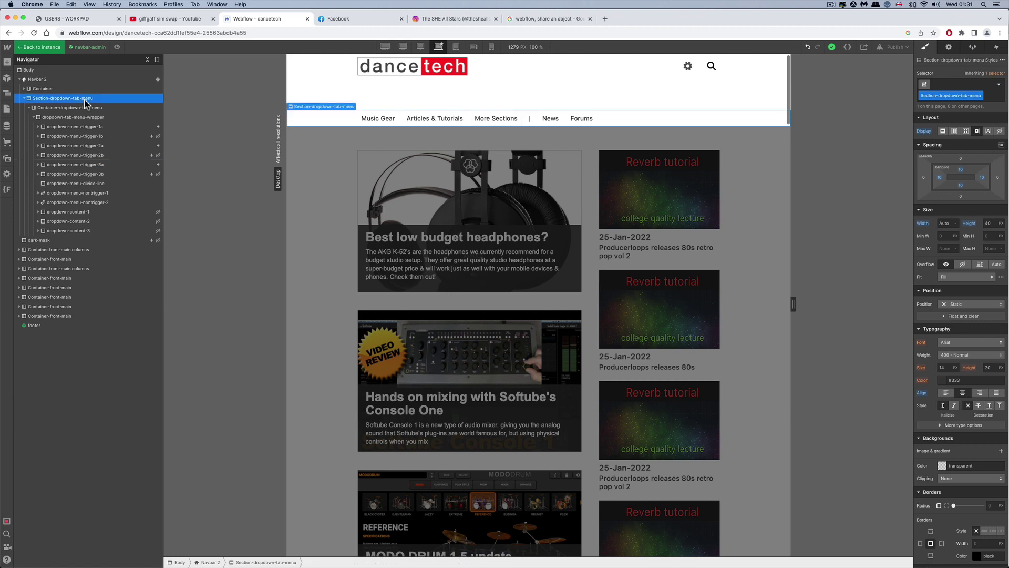
{"action": "left_click", "coordinate": [98, 108]}
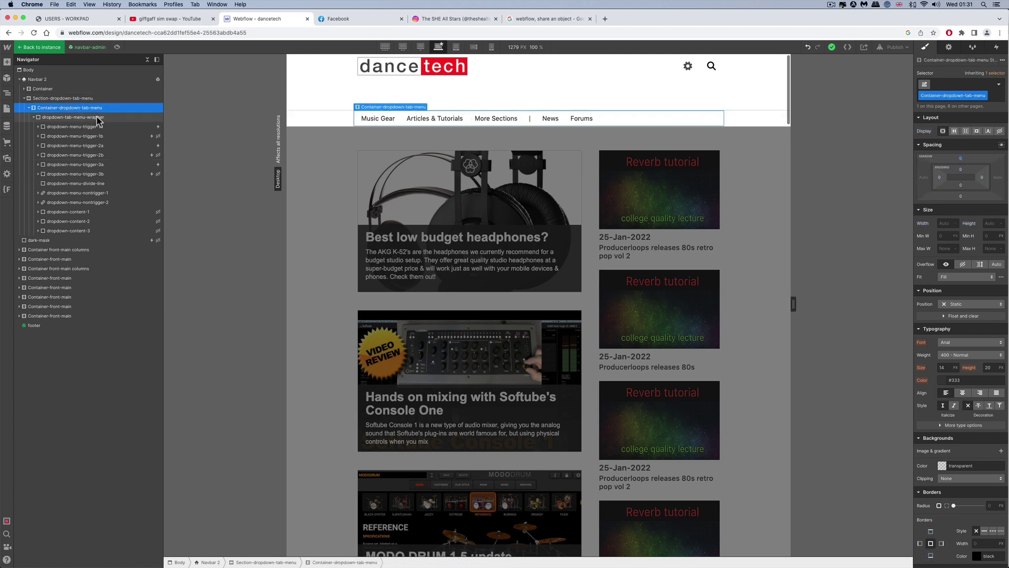
{"action": "left_click", "coordinate": [97, 118]}
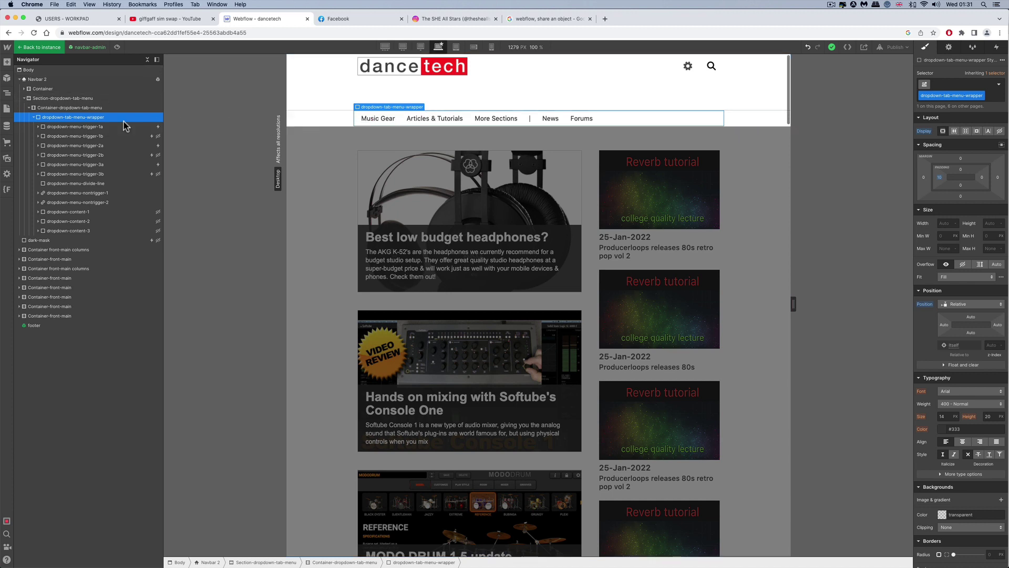
{"action": "left_click", "coordinate": [94, 108]}
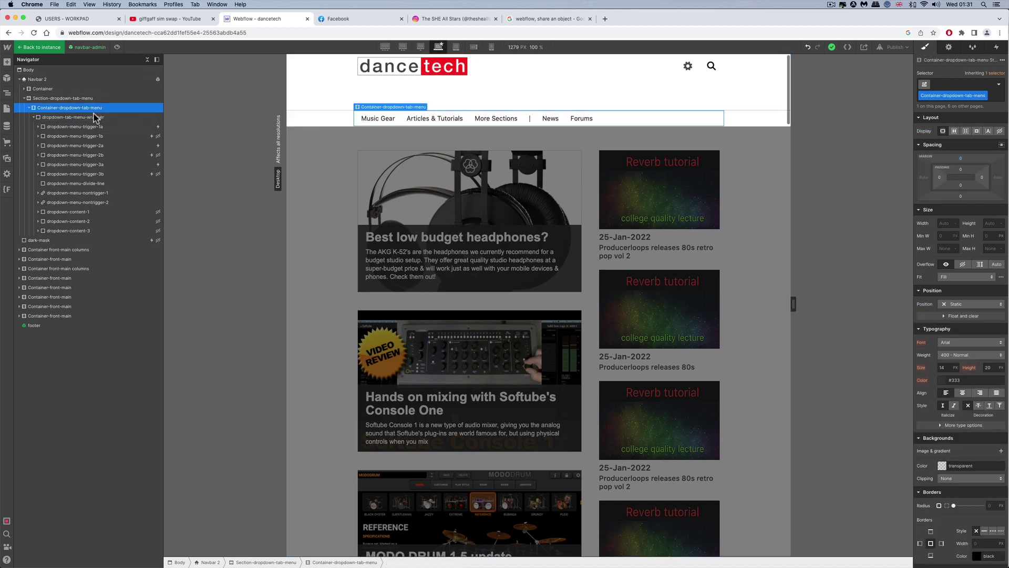
{"action": "left_click", "coordinate": [96, 117]}
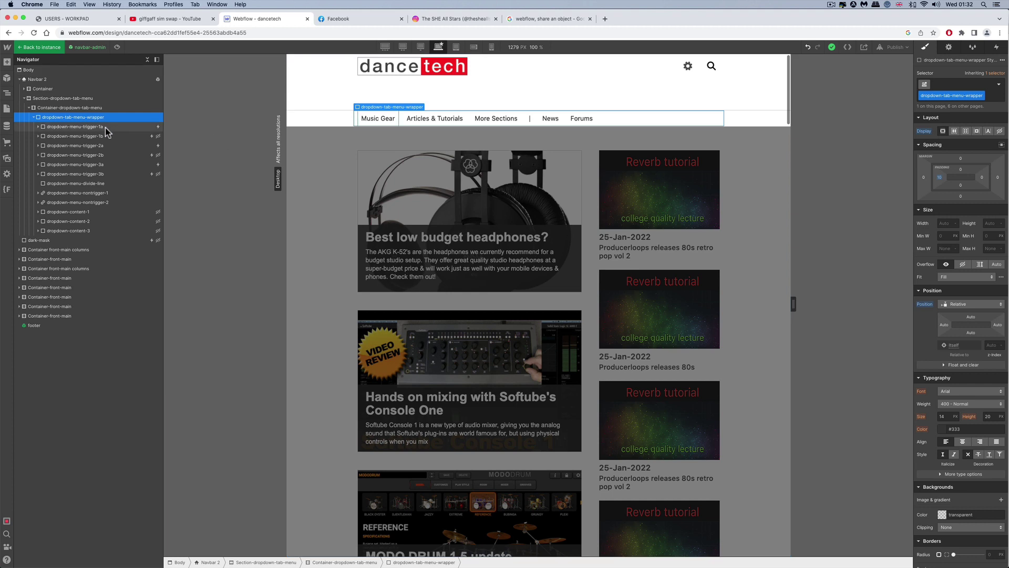
Examine the display setting of dropdown-menu-trigger-1a and the typography of its Music Gear text block.
{"action": "left_click", "coordinate": [79, 127]}
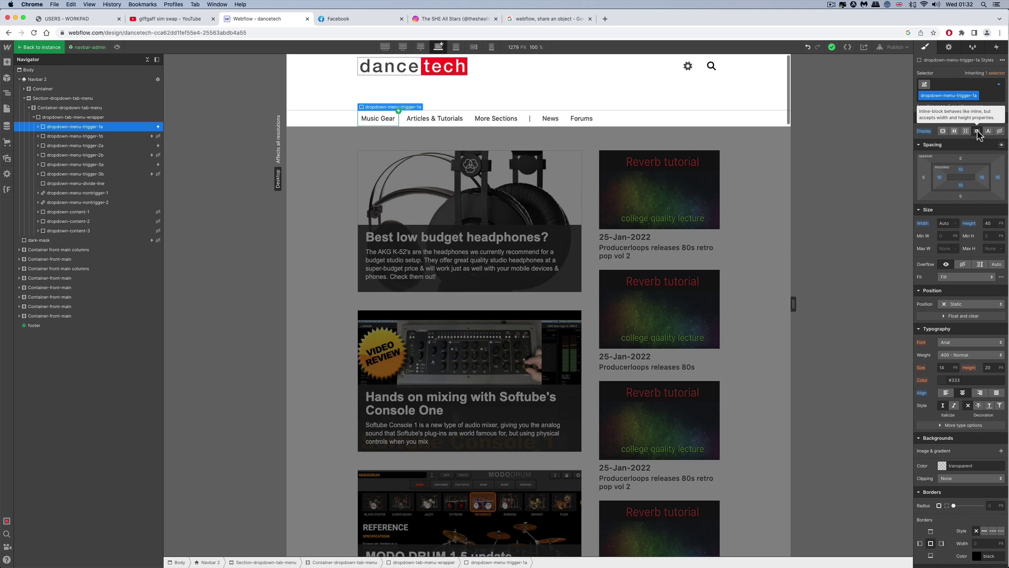
{"action": "left_click", "coordinate": [383, 121]}
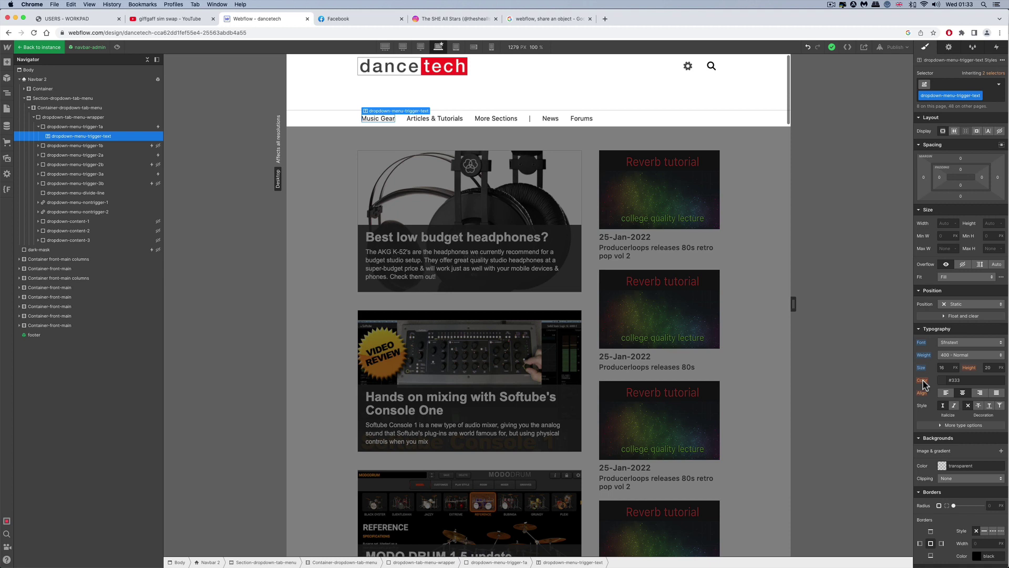
{"action": "scroll", "coordinate": [578, 263], "scroll_direction": "down", "scroll_amount": 1}
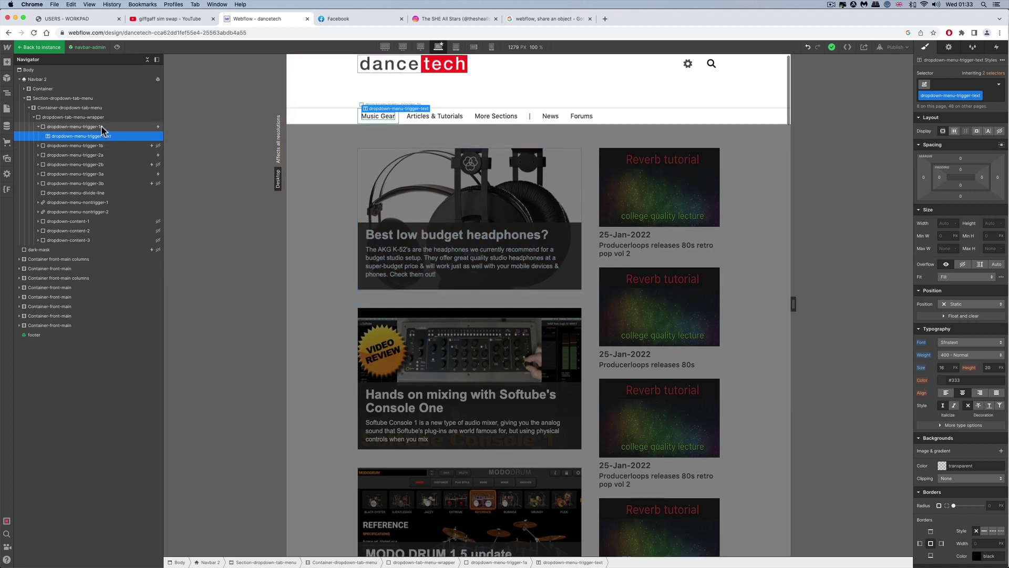
{"action": "left_click", "coordinate": [79, 126]}
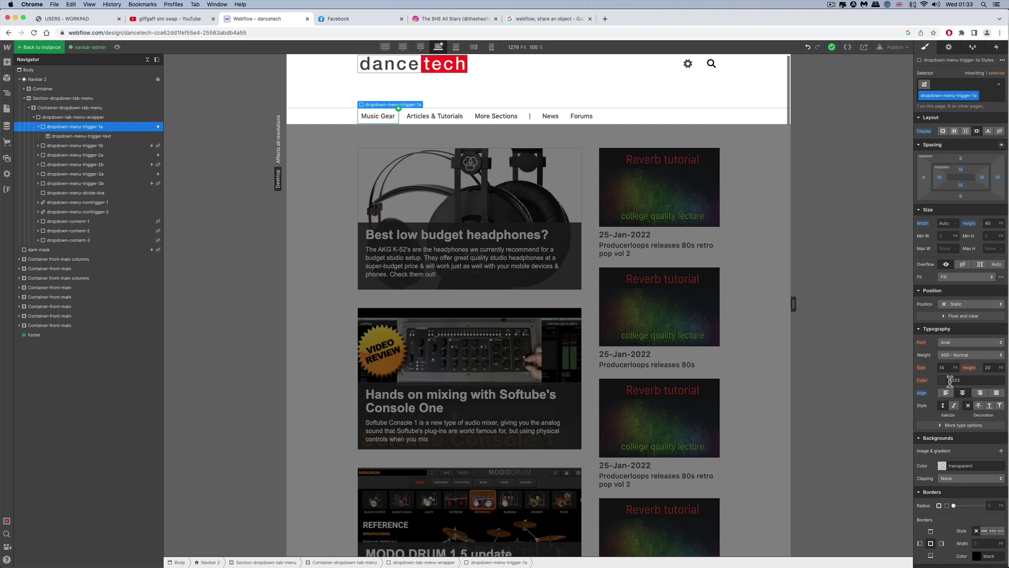
{"action": "left_click", "coordinate": [104, 138]}
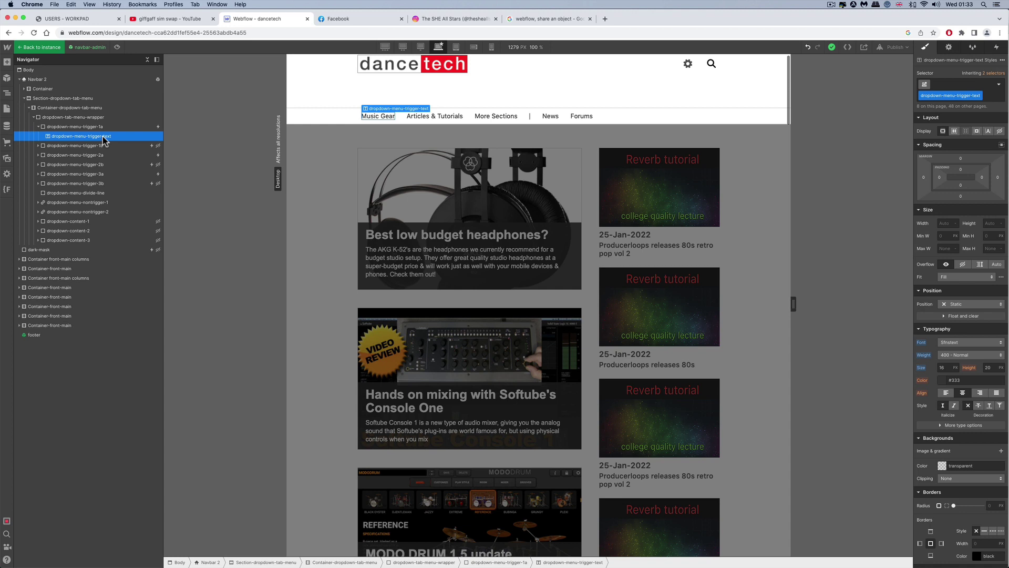
{"action": "left_click", "coordinate": [101, 127]}
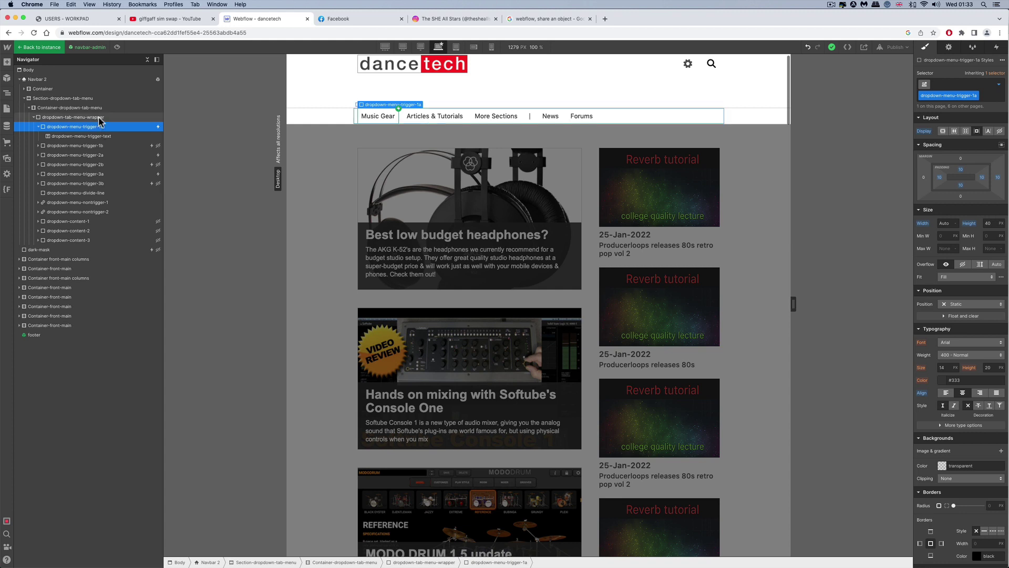
Compare the menu's parent container with dropdown-menu-trigger-1a, check the trigger's display setting, and collapse the trigger.
{"action": "left_click", "coordinate": [101, 117]}
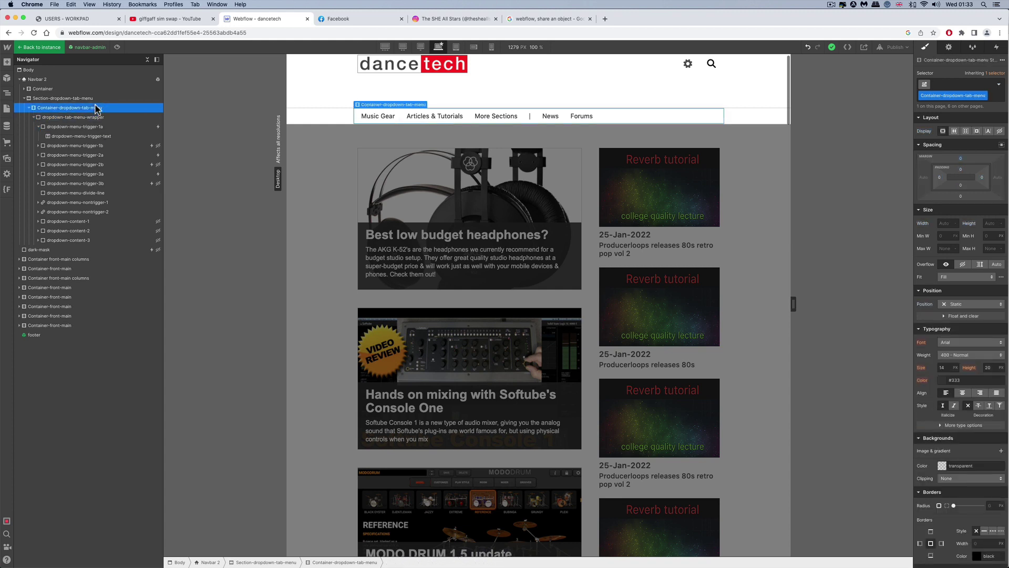
{"action": "left_click", "coordinate": [95, 126]}
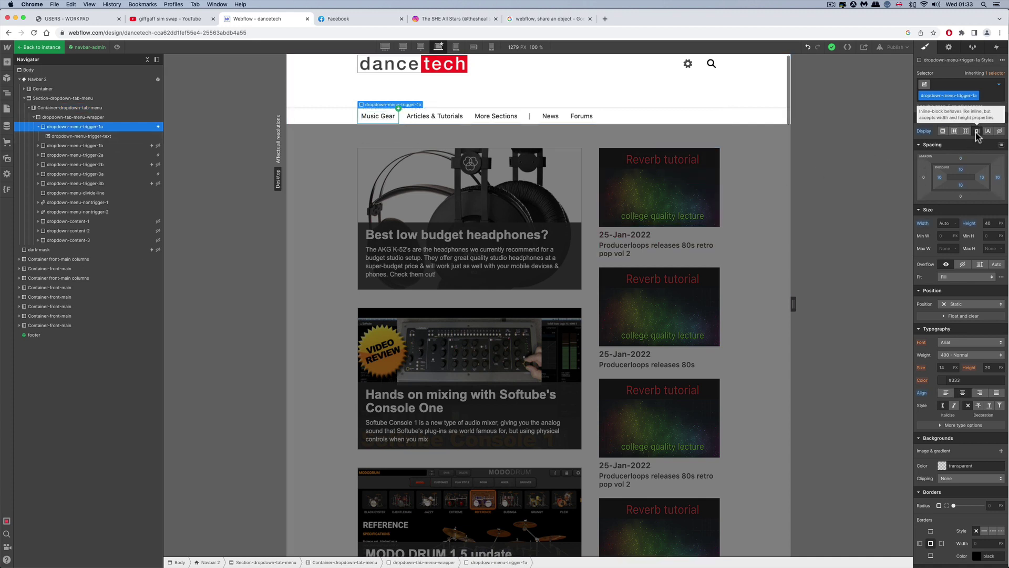
{"action": "left_click", "coordinate": [380, 115]}
{"action": "left_click", "coordinate": [105, 126]}
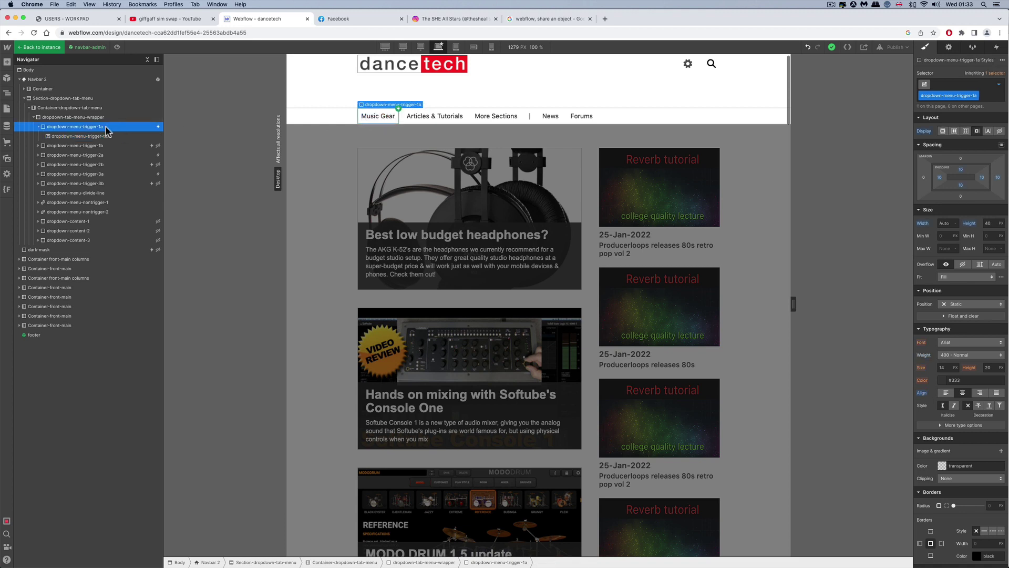
{"action": "left_click", "coordinate": [39, 127]}
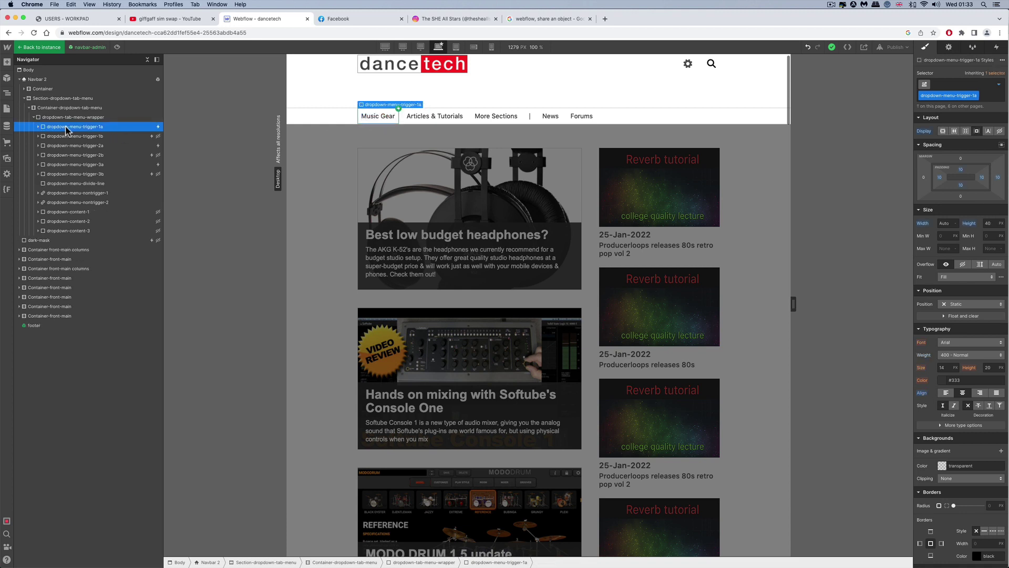
Compare the styles of the Music Gear, Articles & Tutorials and More Sections triggers 1a, 2a and 3a.
{"action": "left_click", "coordinate": [101, 147]}
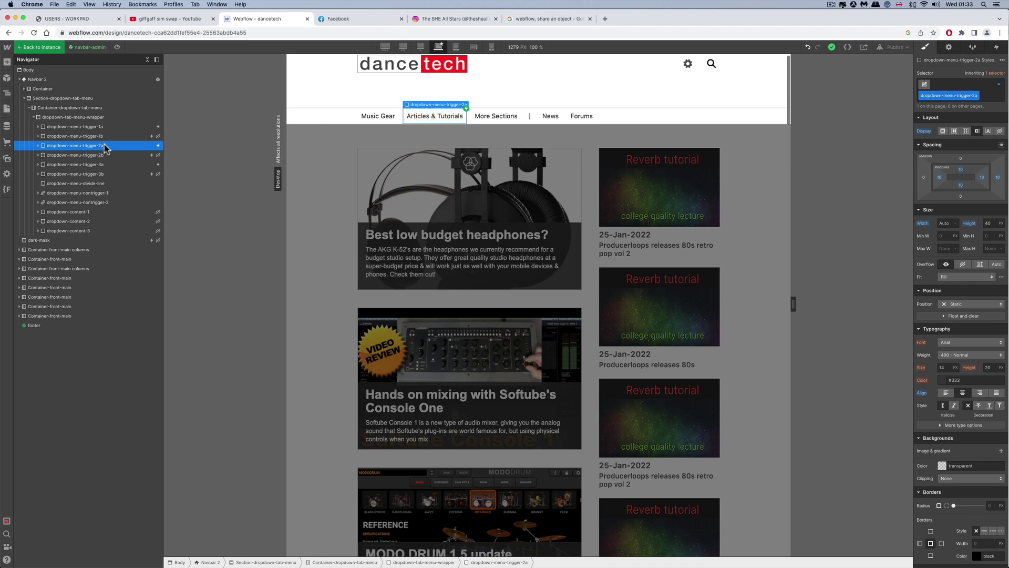
{"action": "left_click", "coordinate": [107, 165]}
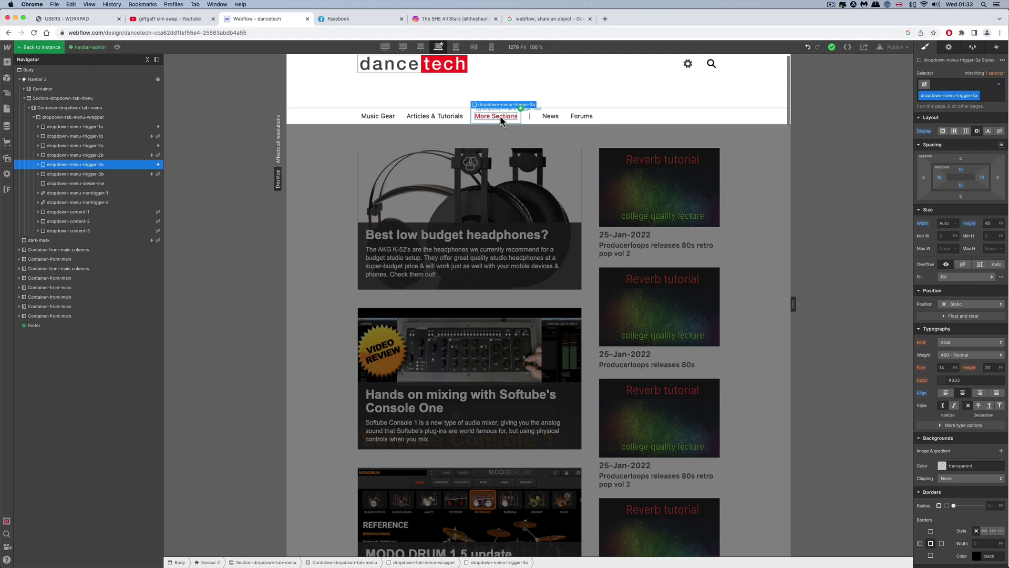
{"action": "left_click", "coordinate": [101, 128]}
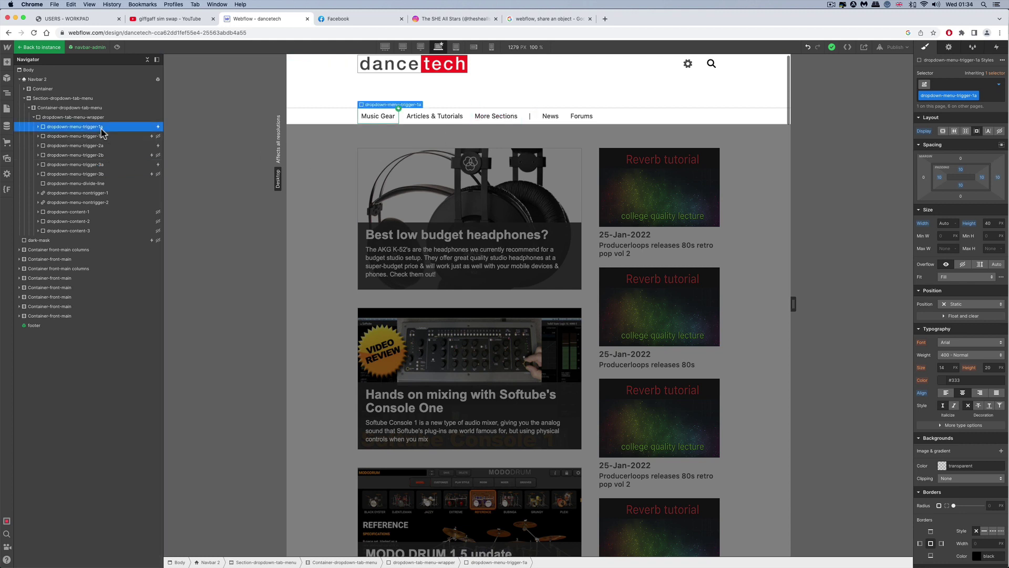
{"action": "left_click", "coordinate": [100, 146]}
{"action": "left_click", "coordinate": [101, 165]}
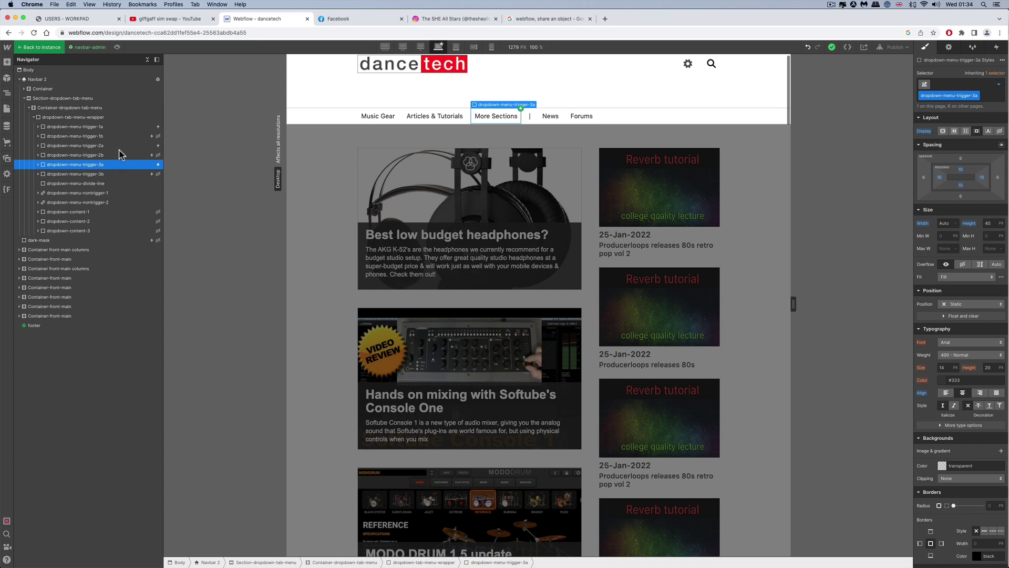
Compare dropdown-menu-trigger-1a with its hidden counterpart dropdown-menu-trigger-1b.
{"action": "left_click", "coordinate": [101, 128]}
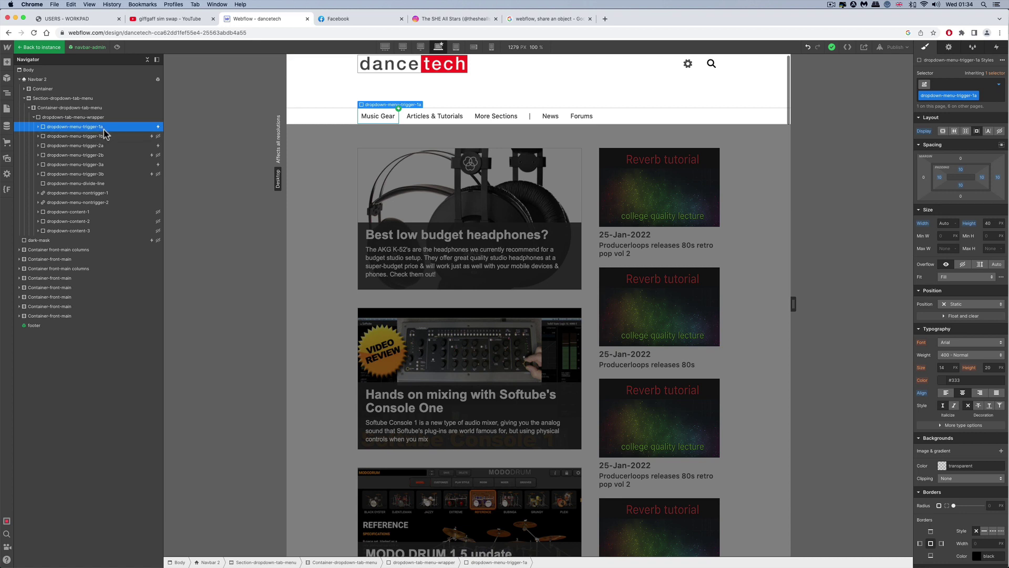
{"action": "left_click", "coordinate": [101, 136]}
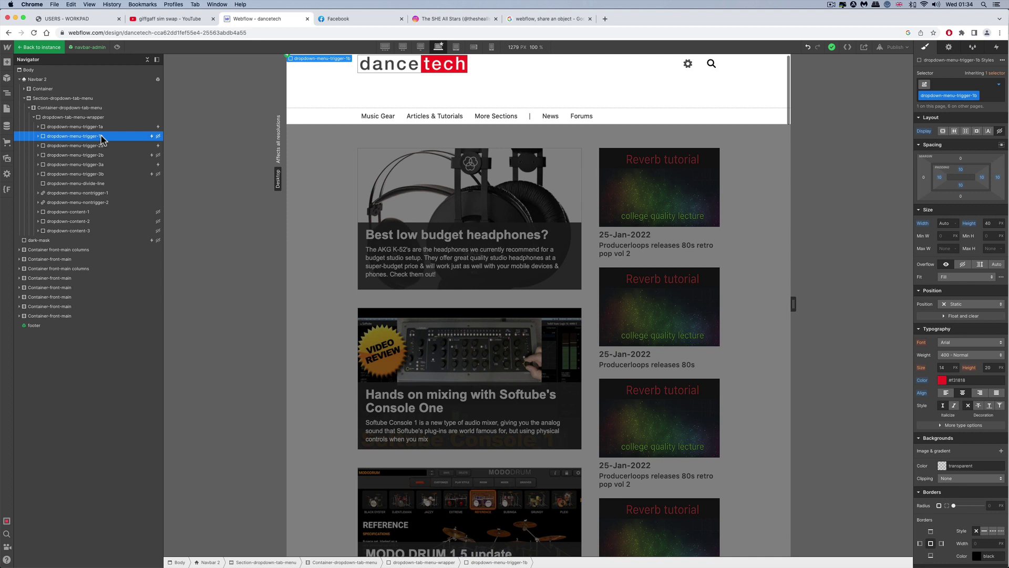
Compare the display settings and text colors within the trigger pairs 1a and 1b, 2a and 2b, and 3a and 3b.
{"action": "left_click", "coordinate": [103, 129]}
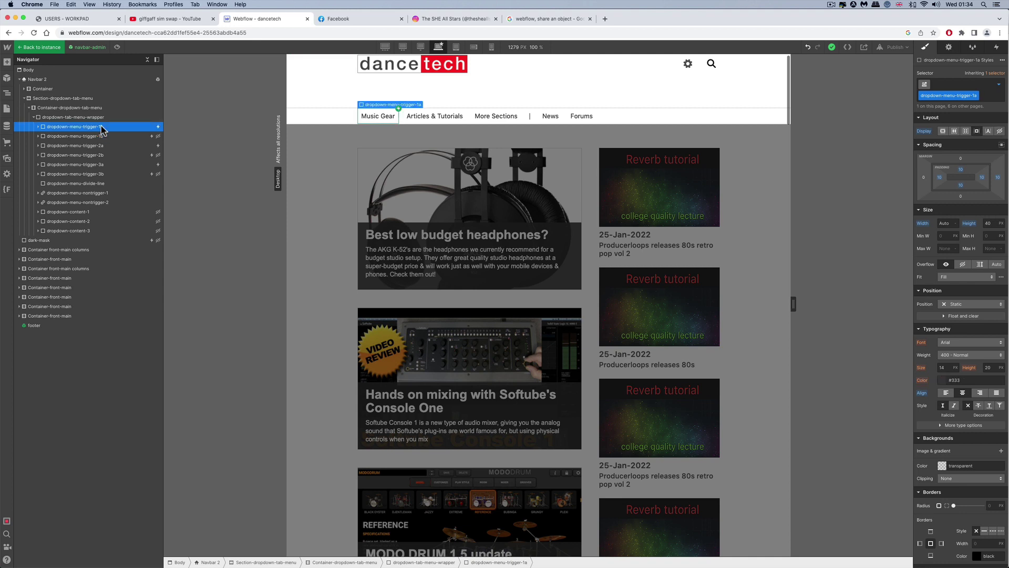
{"action": "left_click", "coordinate": [101, 137]}
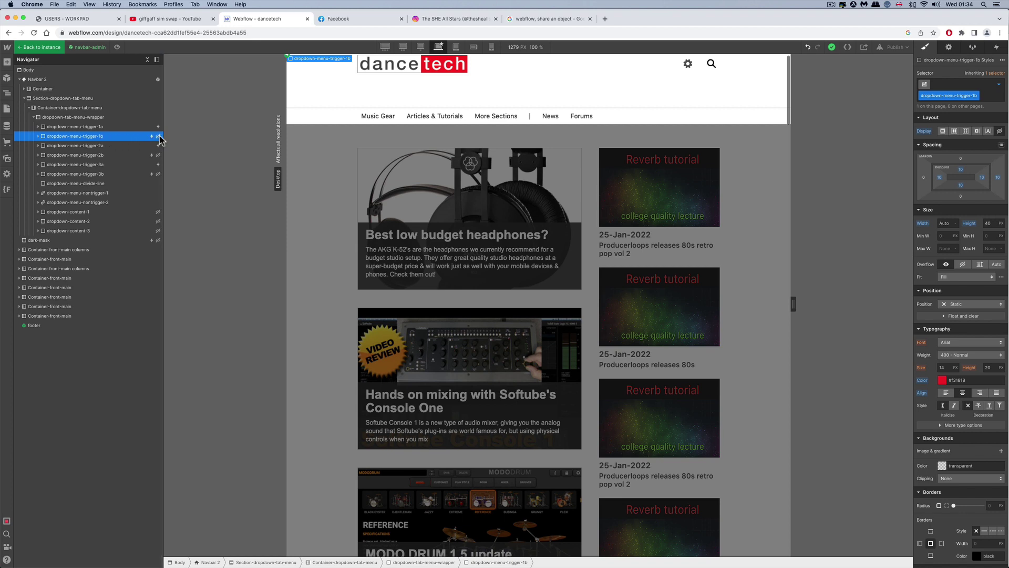
{"action": "left_click", "coordinate": [100, 147]}
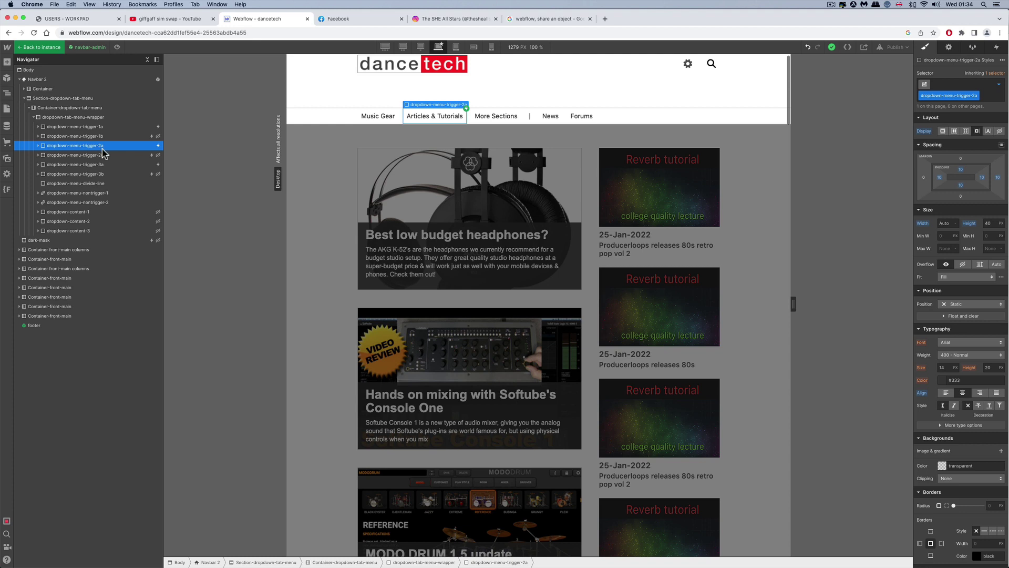
{"action": "left_click", "coordinate": [101, 155]}
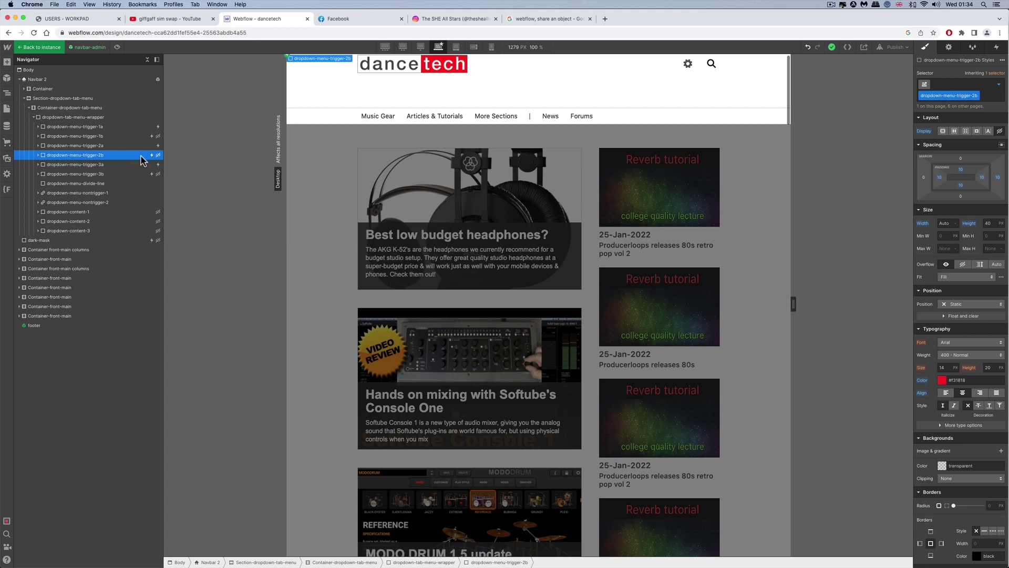
{"action": "left_click", "coordinate": [98, 165]}
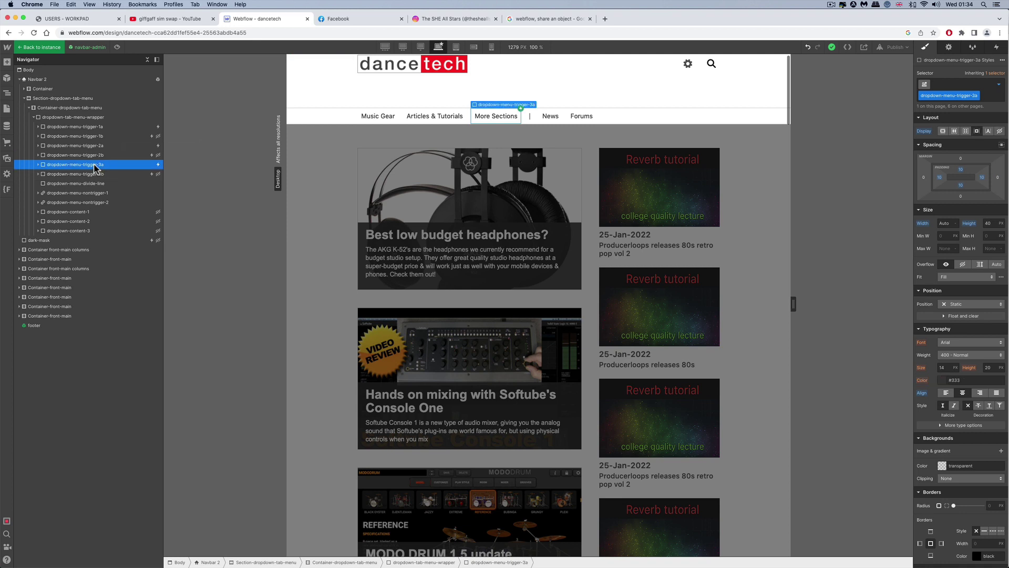
{"action": "left_click", "coordinate": [105, 174]}
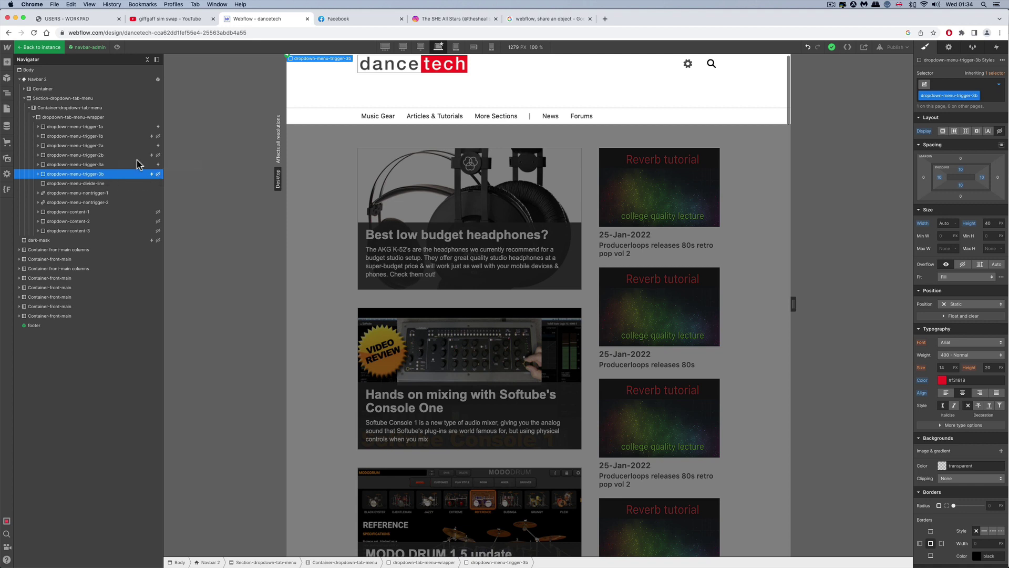
Review all six dropdown-menu triggers in order from 1a to 3b against the navbar's tab labels.
{"action": "left_click", "coordinate": [100, 127]}
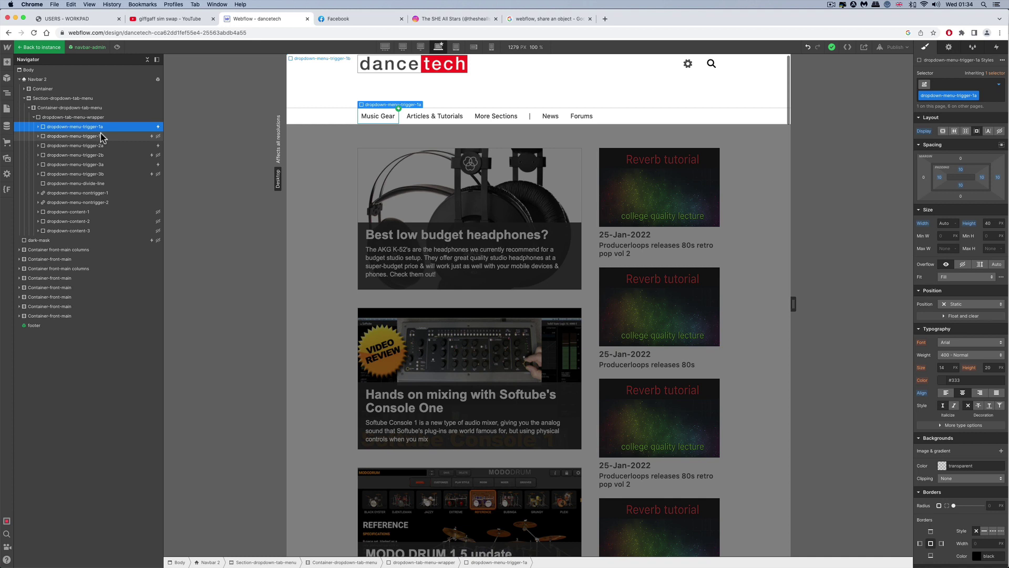
{"action": "left_click", "coordinate": [101, 136]}
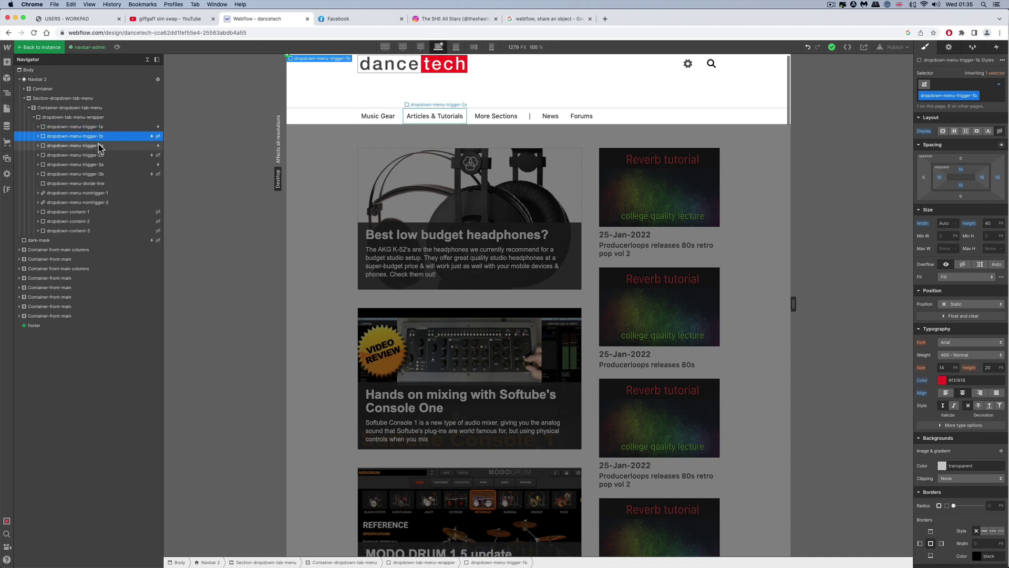
{"action": "left_click", "coordinate": [100, 146]}
{"action": "left_click", "coordinate": [101, 155]}
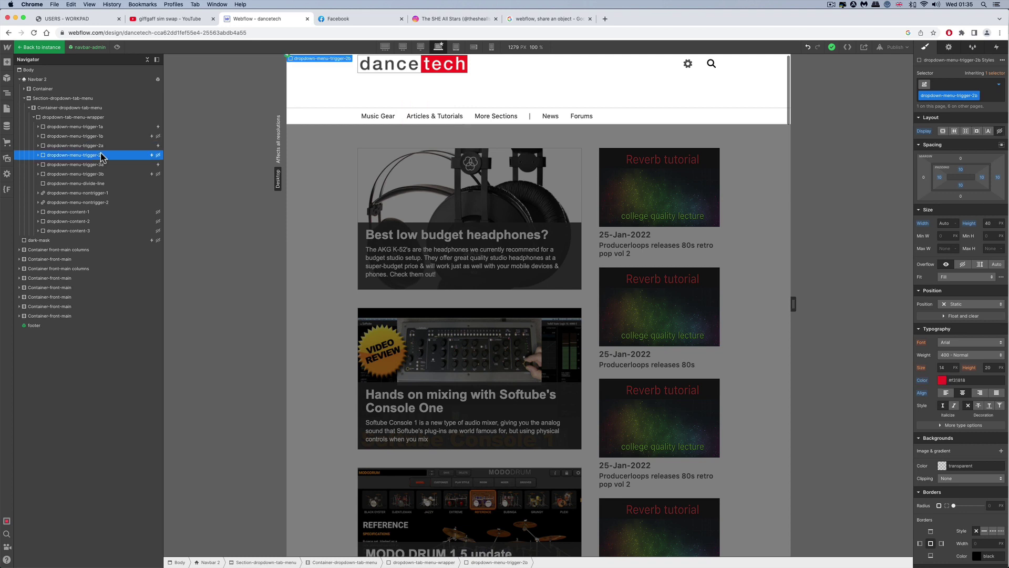
{"action": "left_click", "coordinate": [103, 166]}
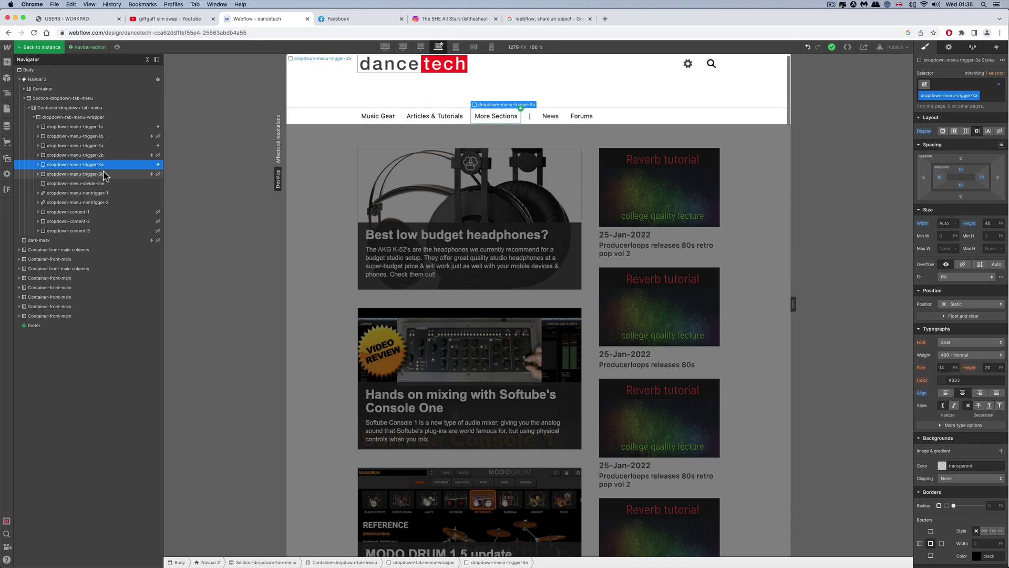
{"action": "left_click", "coordinate": [104, 175]}
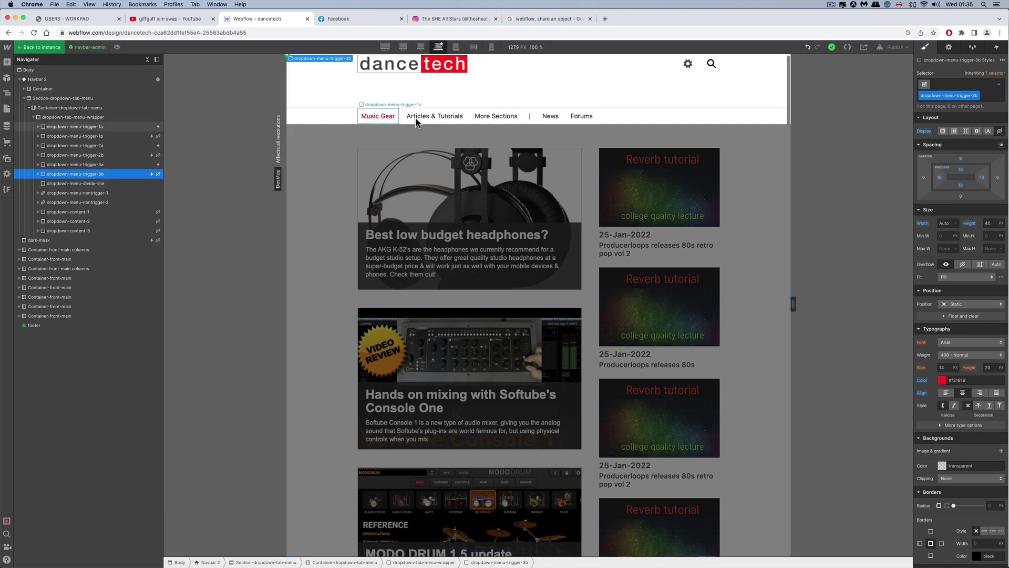
Examine the display and position styles of dropdown-content-1, dropdown-content-2 and dropdown-content-3.
{"action": "left_click", "coordinate": [79, 221]}
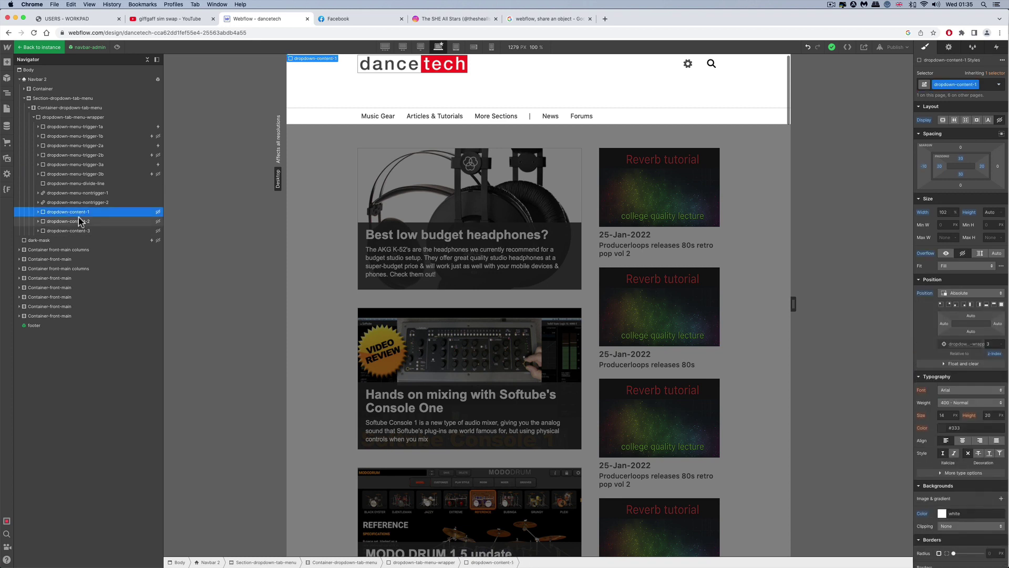
{"action": "left_click", "coordinate": [86, 231]}
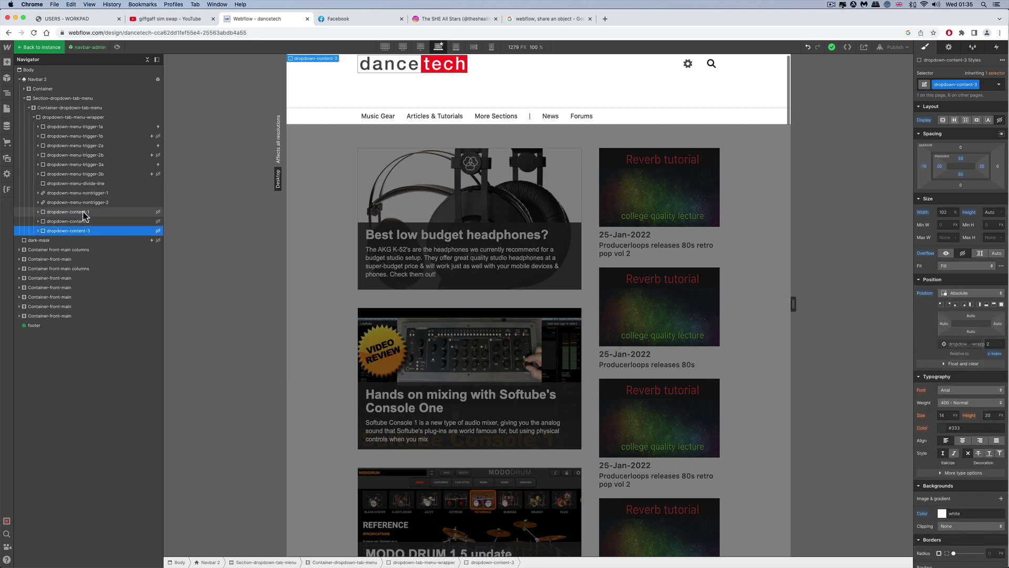
{"action": "left_click", "coordinate": [83, 221]}
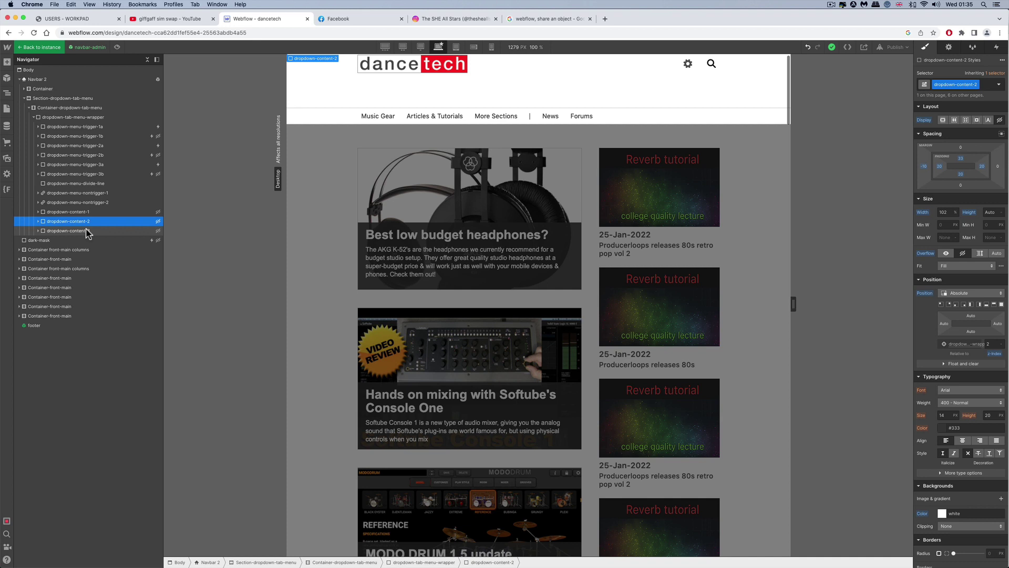
{"action": "left_click", "coordinate": [87, 232]}
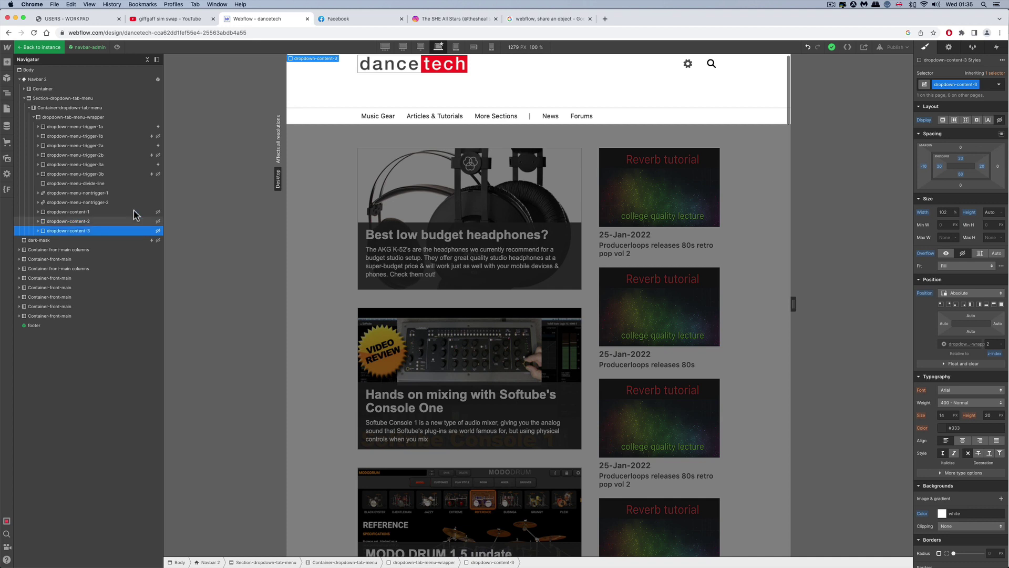
{"action": "left_click", "coordinate": [82, 213]}
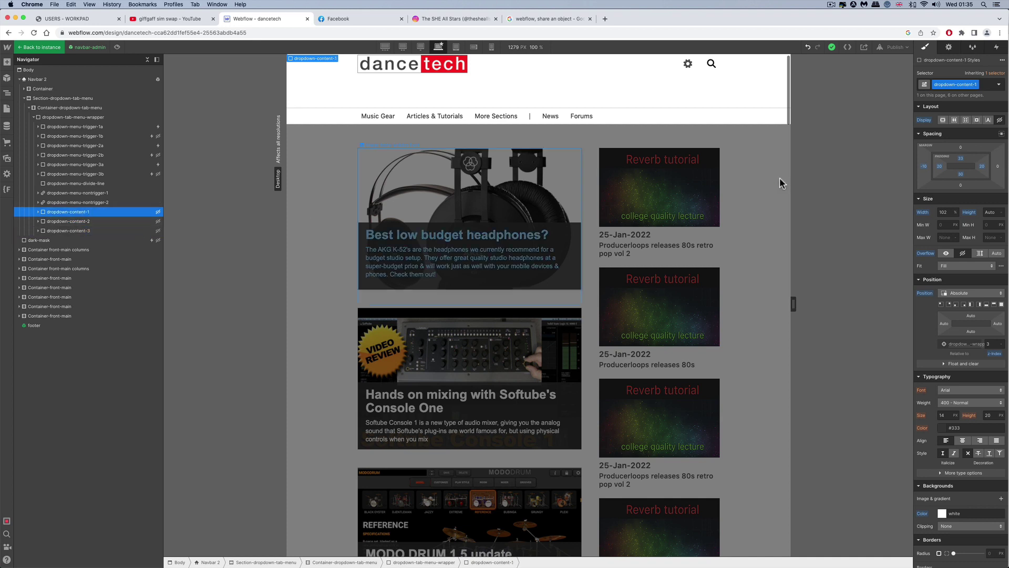
Temporarily set dropdown-content-1 to display block, check it against dropdown-content-2 and dropdown-content-3, and set its display back to none.
{"action": "left_click", "coordinate": [941, 120]}
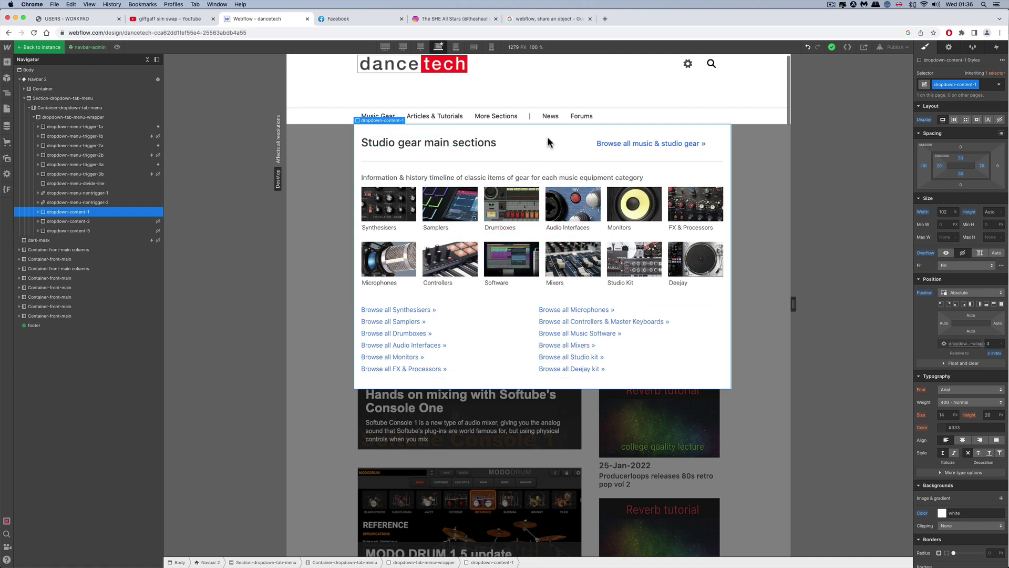
{"action": "left_click", "coordinate": [87, 222]}
{"action": "left_click", "coordinate": [89, 231]}
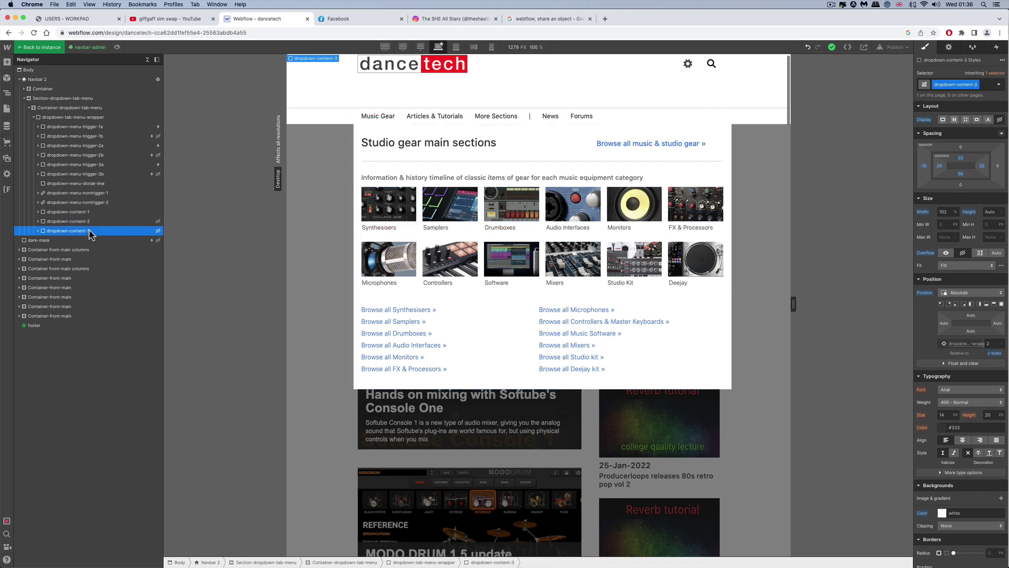
{"action": "left_click", "coordinate": [87, 212]}
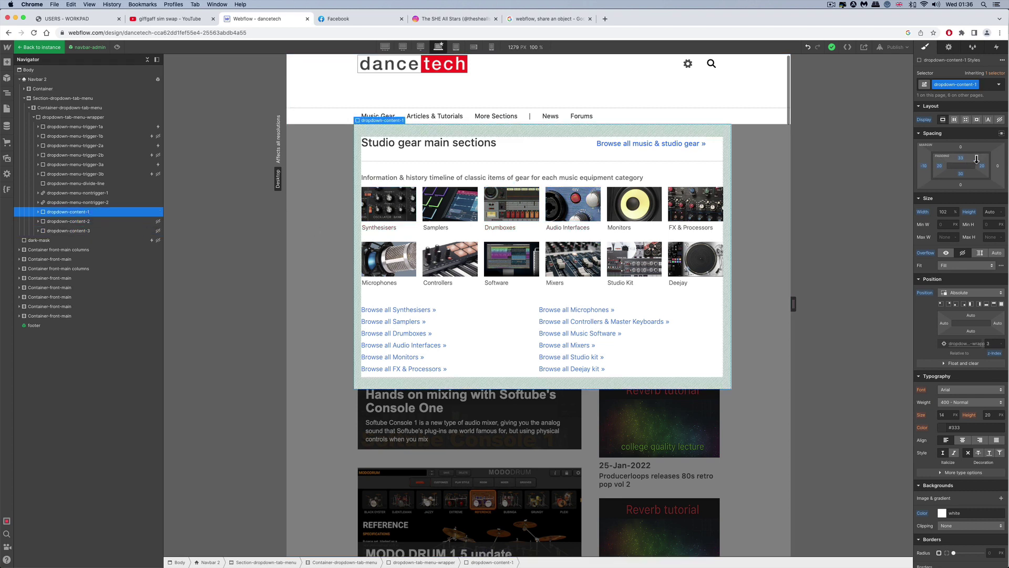
{"action": "left_click", "coordinate": [1000, 120]}
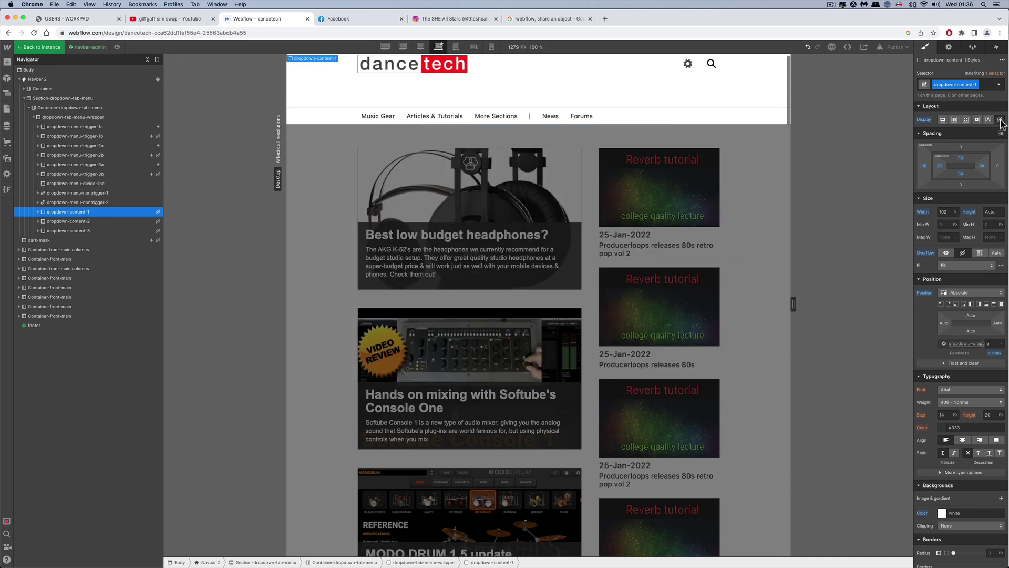
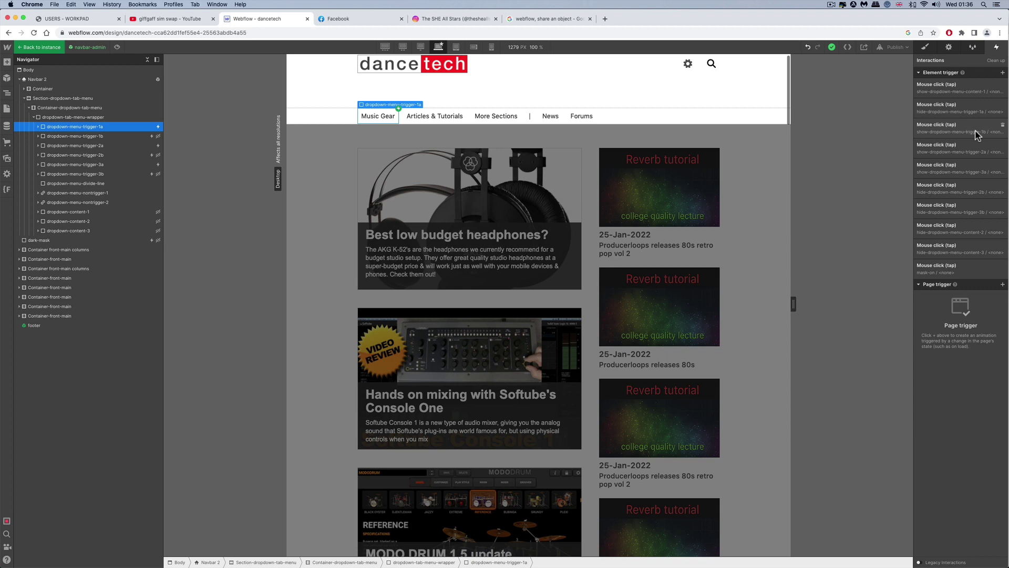
Review the mouse click interactions on dropdown-menu-trigger-2a and 3a, and recheck all three tab triggers 1a, 2a and 3a.
{"action": "left_click", "coordinate": [101, 147]}
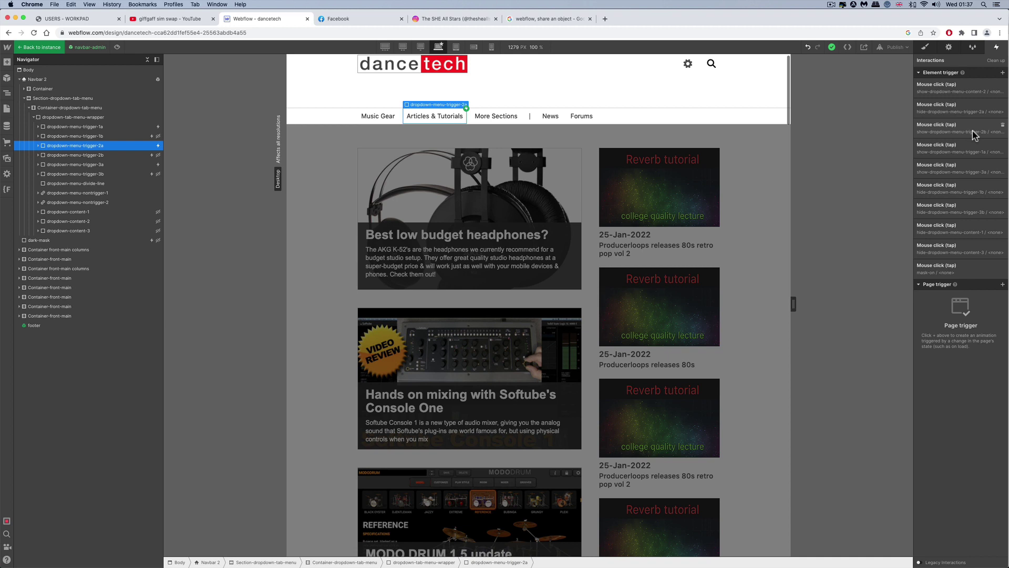
{"action": "left_click", "coordinate": [90, 164]}
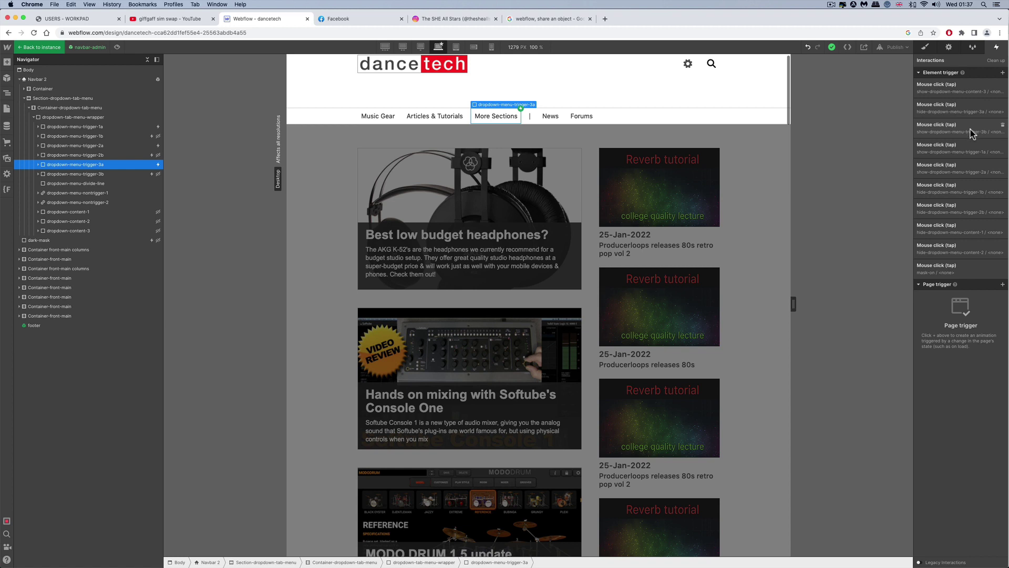
{"action": "left_click", "coordinate": [103, 126]}
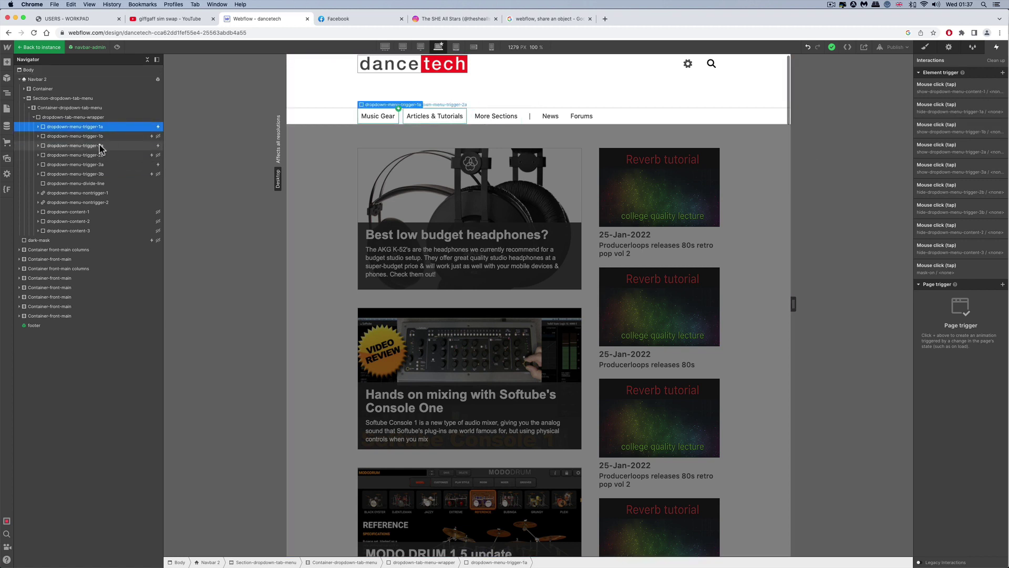
{"action": "left_click", "coordinate": [102, 145]}
{"action": "left_click", "coordinate": [103, 164]}
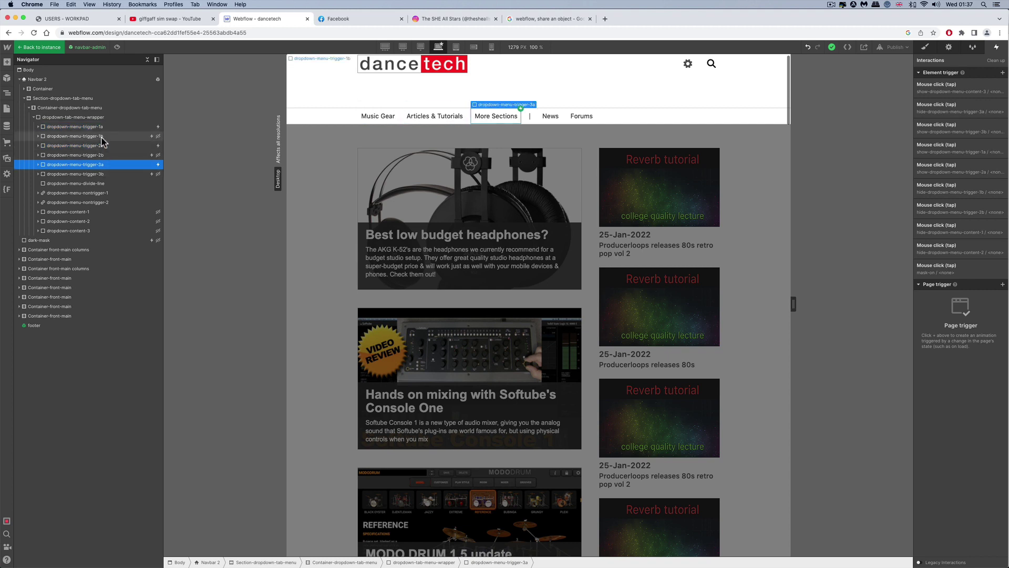
Examine which triggers and content panels the click interactions on 1a, 2a and 3a show, and which they hide.
{"action": "left_click", "coordinate": [101, 126]}
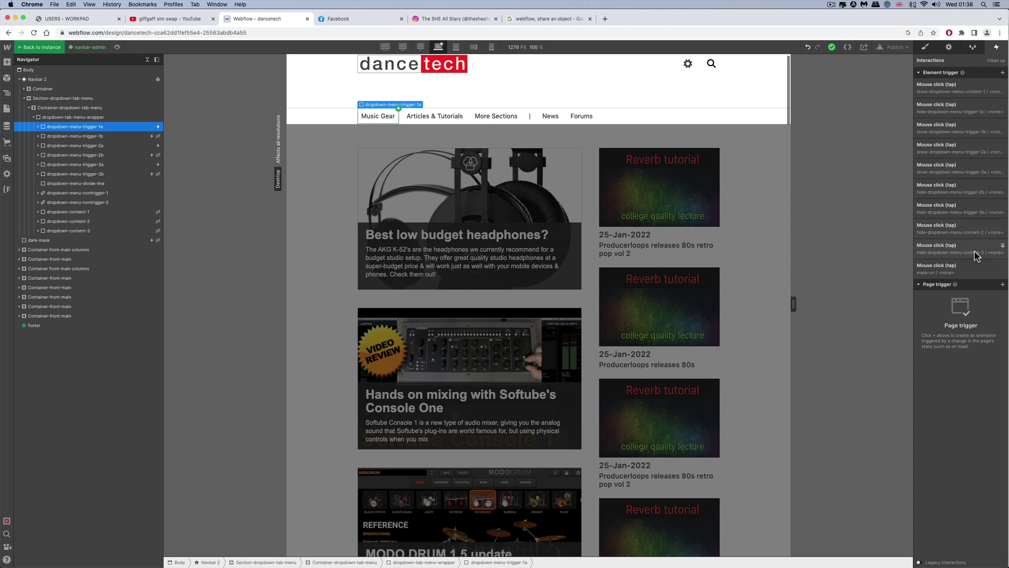
{"action": "left_click", "coordinate": [88, 147]}
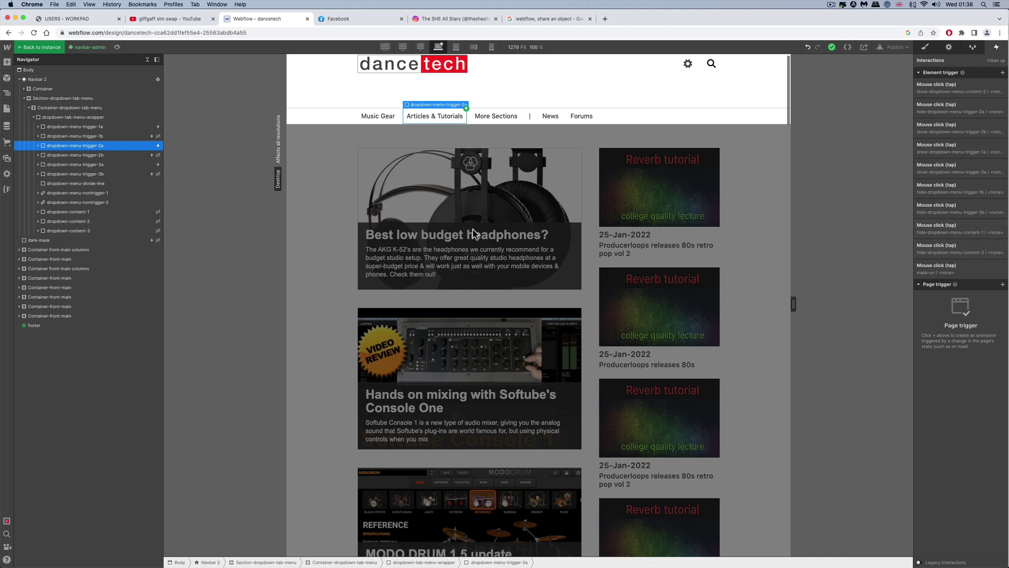
{"action": "left_click", "coordinate": [86, 166]}
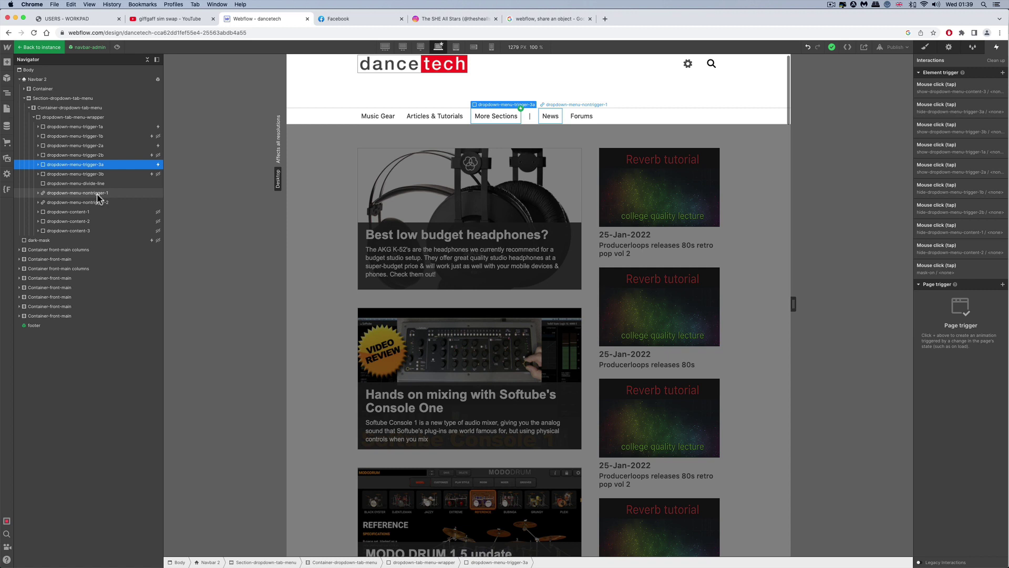
Examine the closing interactions on triggers 1b, 2b and 3b, and compare the interaction lists of 1a and 1b.
{"action": "left_click", "coordinate": [101, 138]}
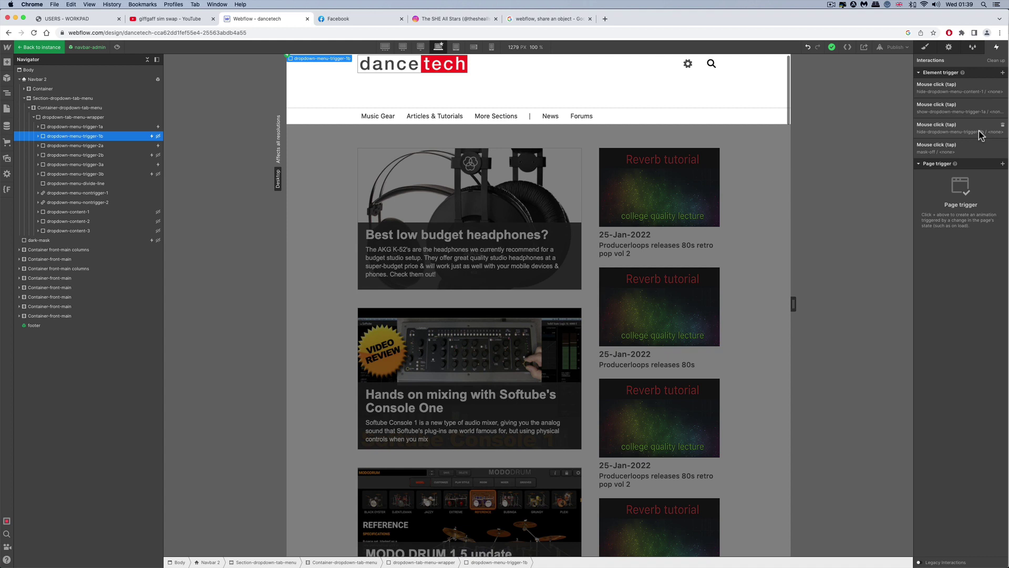
{"action": "left_click", "coordinate": [107, 155]}
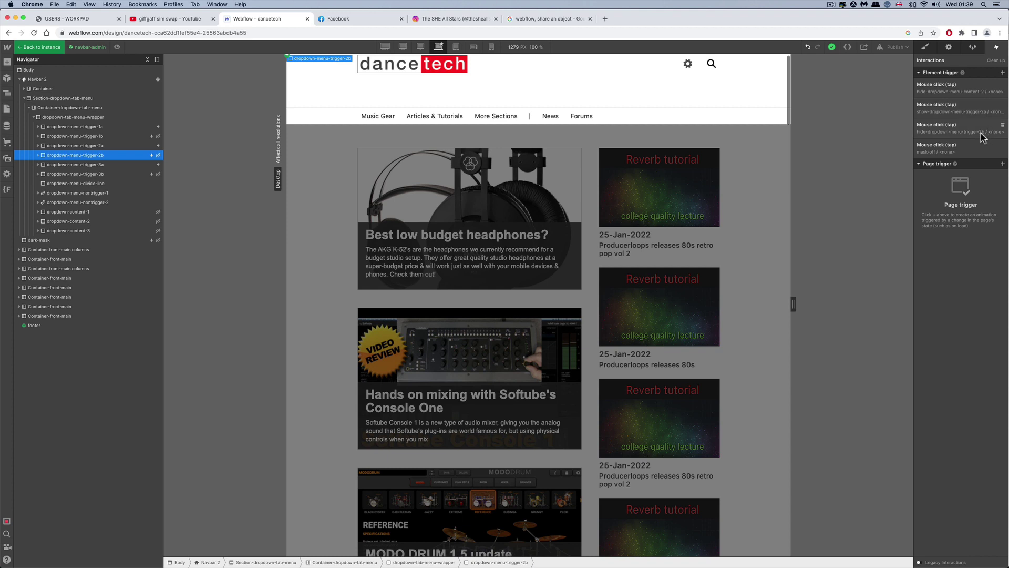
{"action": "left_click", "coordinate": [100, 172]}
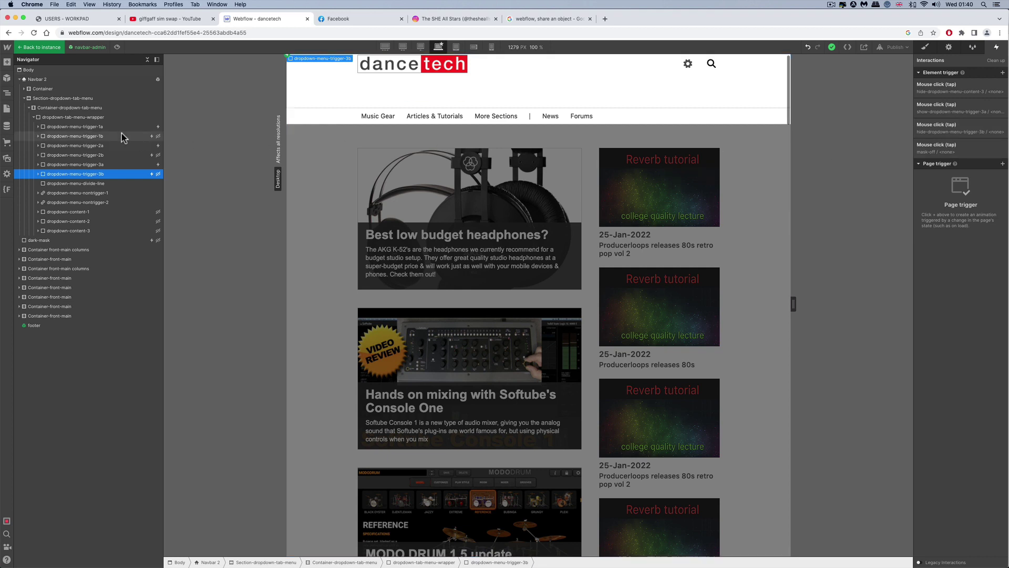
{"action": "left_click", "coordinate": [105, 129]}
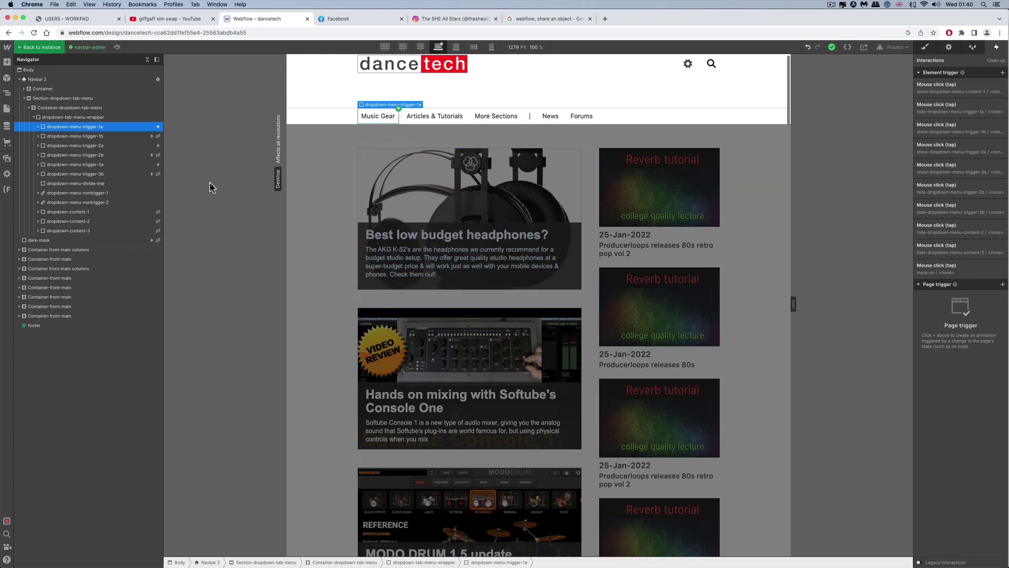
{"action": "left_click", "coordinate": [105, 136]}
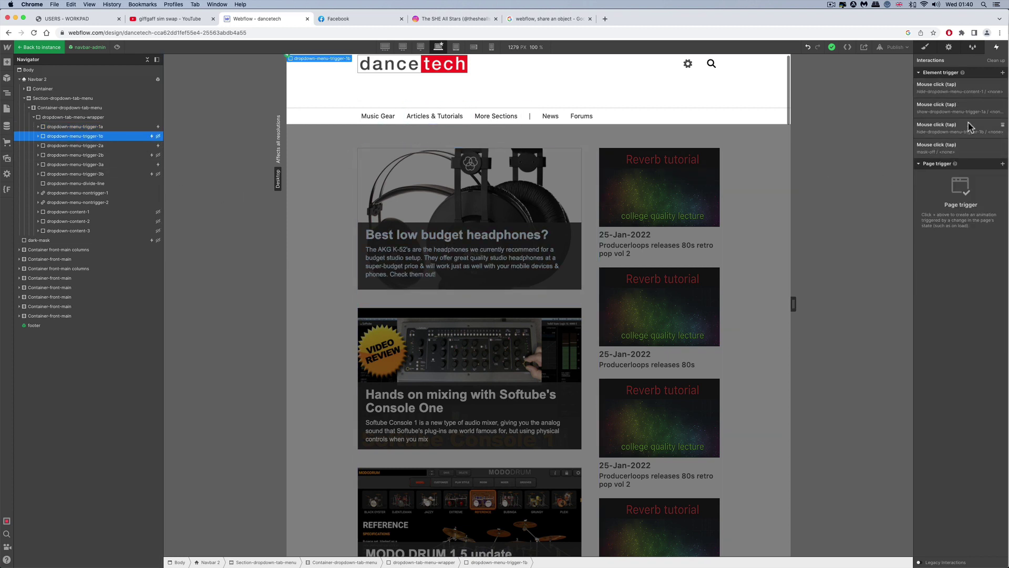
Preview the page and test switching from the Music Gear dropdown to the Articles & Tutorials dropdown, and return to the designer.
{"action": "left_click", "coordinate": [117, 47]}
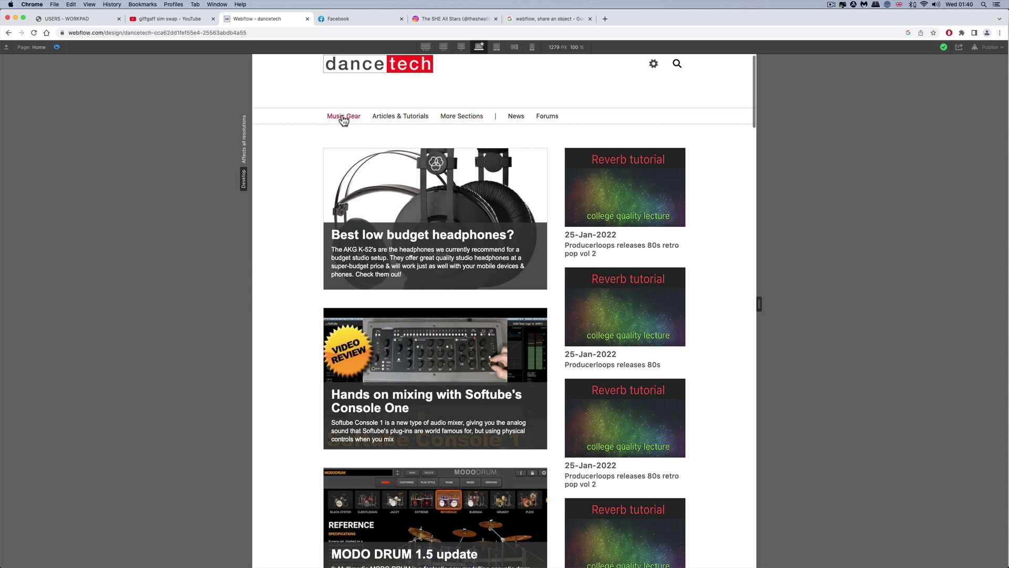
{"action": "scroll", "coordinate": [341, 127], "scroll_direction": "down", "scroll_amount": 1}
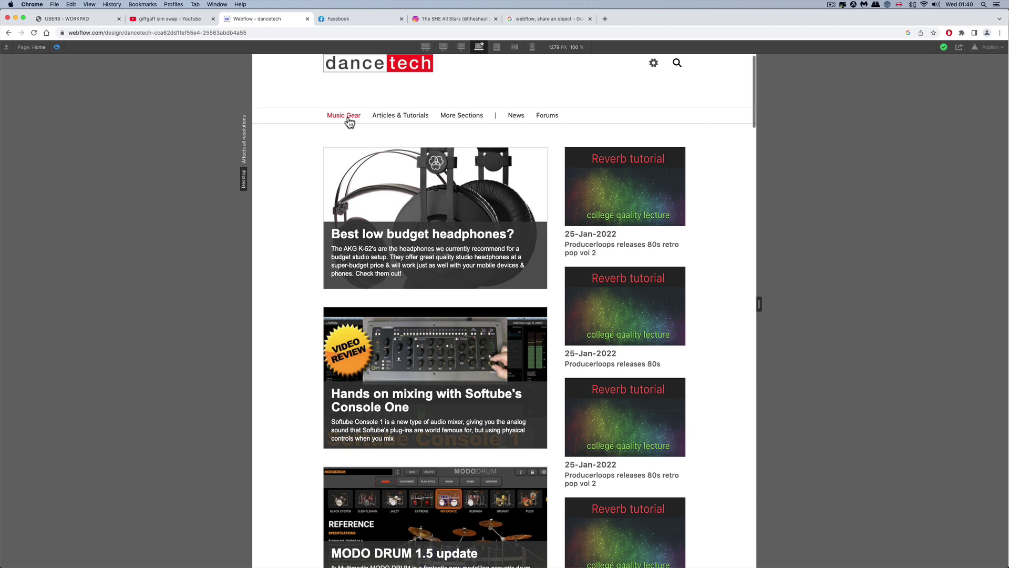
{"action": "left_click", "coordinate": [349, 122]}
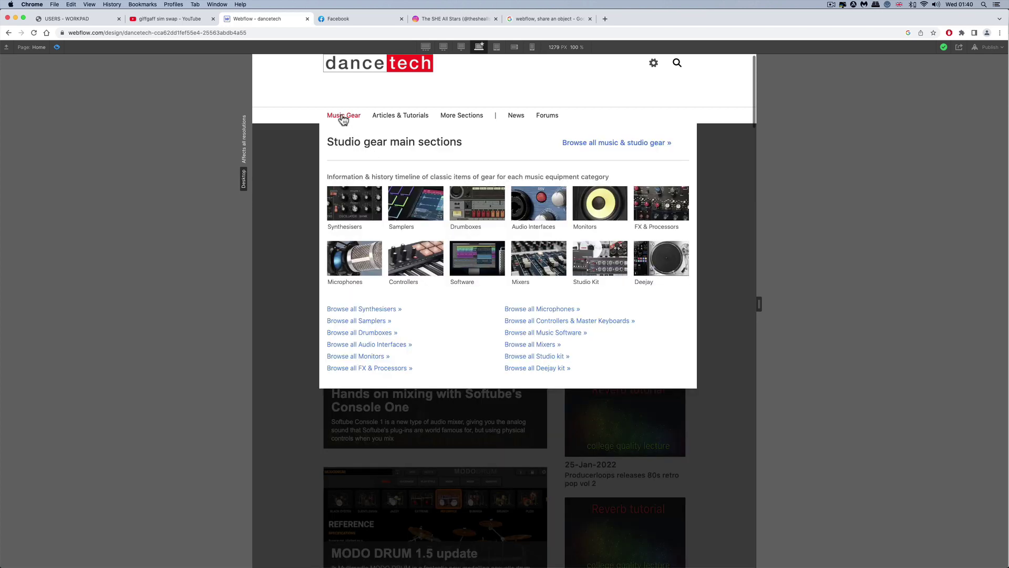
{"action": "scroll", "coordinate": [400, 316], "scroll_direction": "down", "scroll_amount": 1}
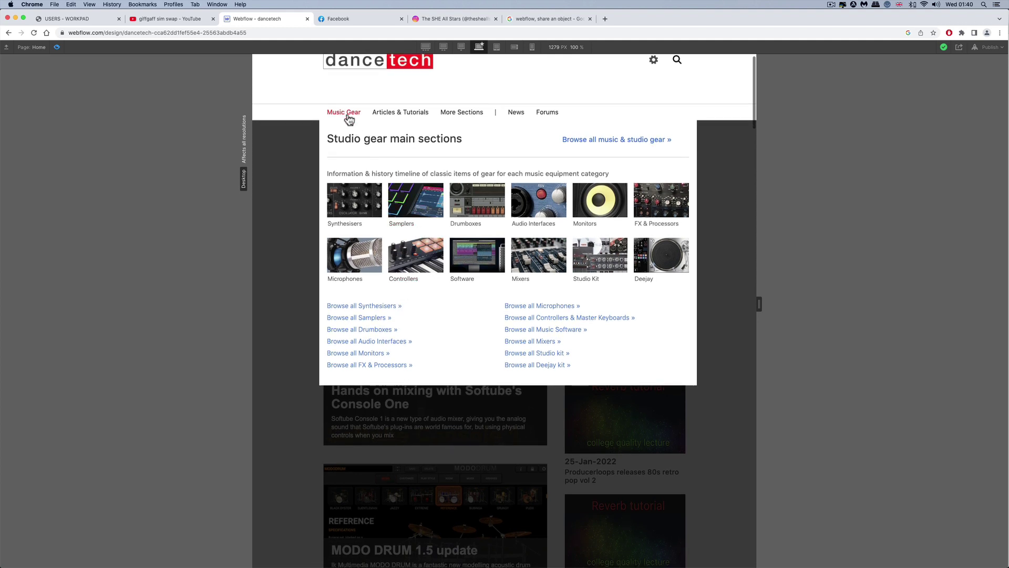
{"action": "left_click", "coordinate": [414, 118]}
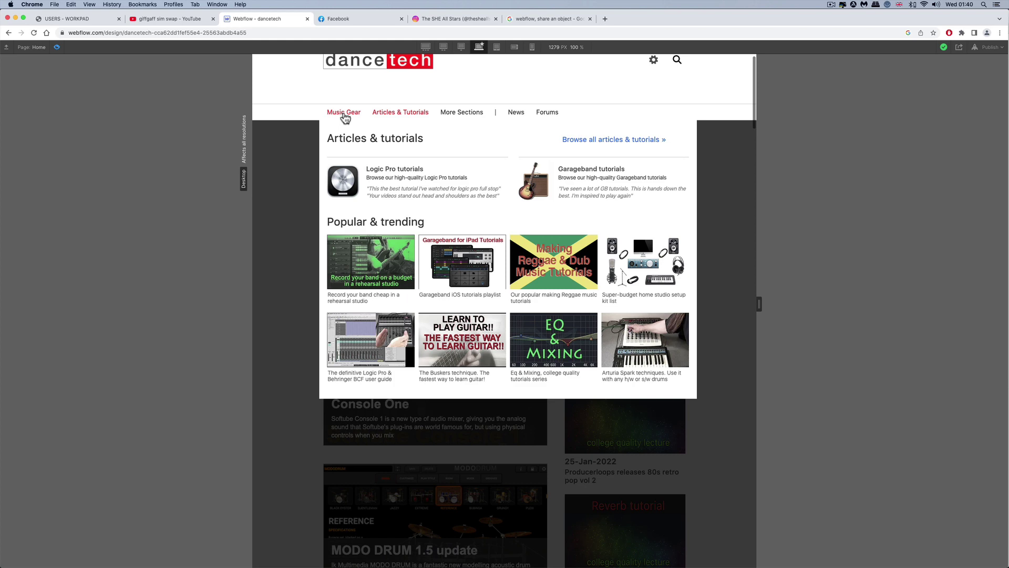
{"action": "left_click", "coordinate": [57, 48]}
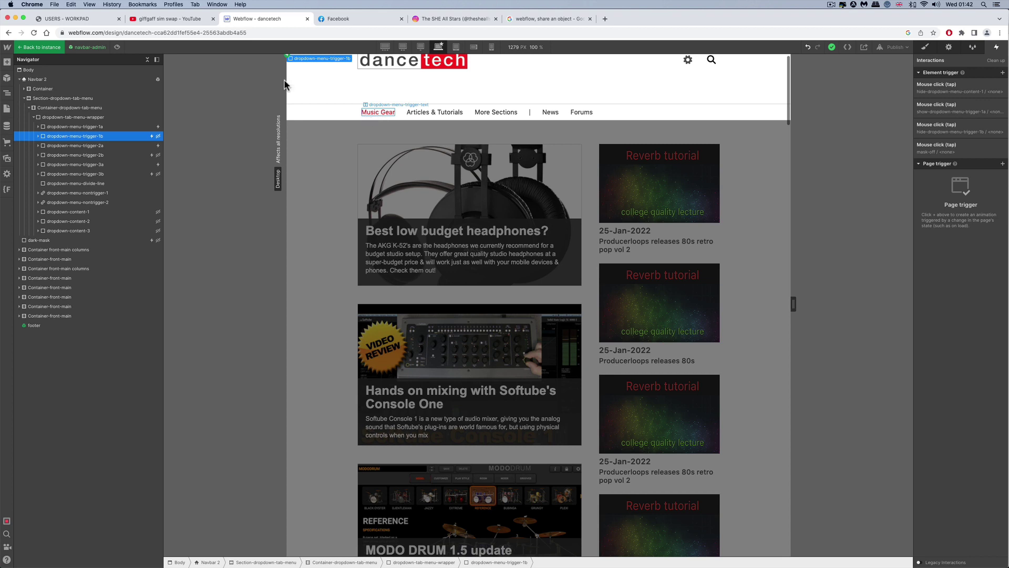
Preview the page again to test the tab dropdowns up to More Sections, and return to the designer.
{"action": "left_click", "coordinate": [117, 47]}
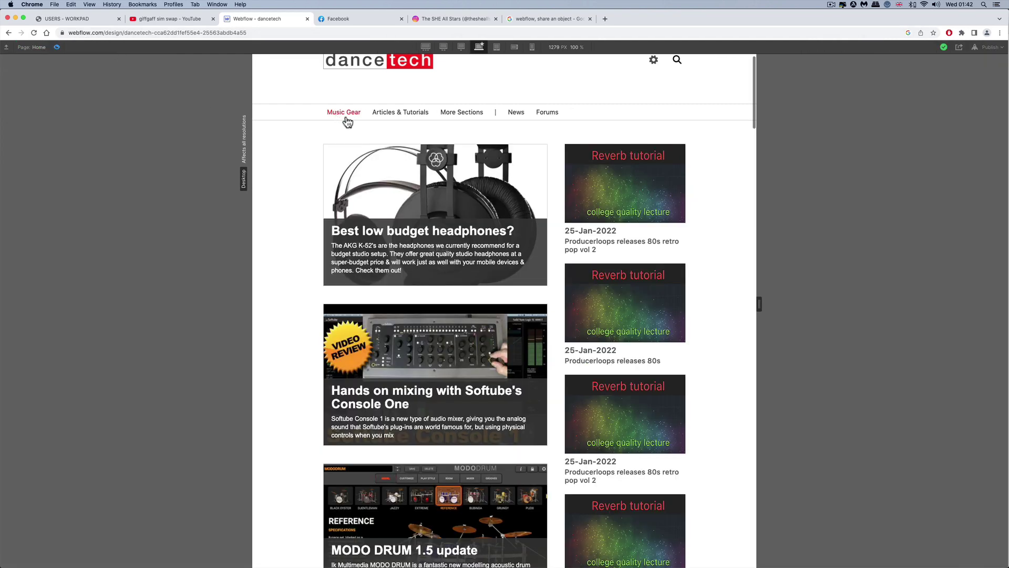
{"action": "mouse_move", "coordinate": [404, 121]}
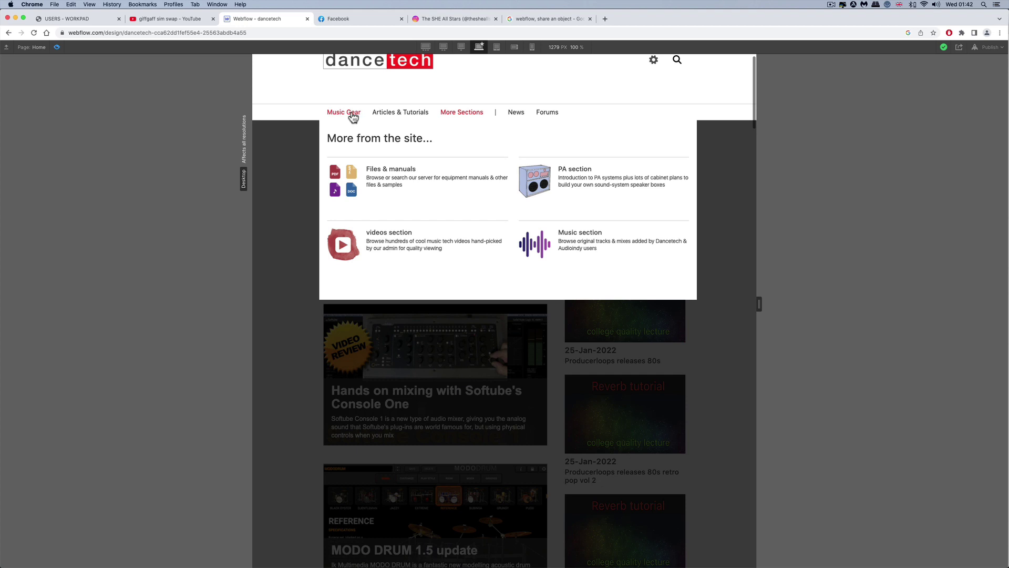
{"action": "left_click", "coordinate": [56, 47]}
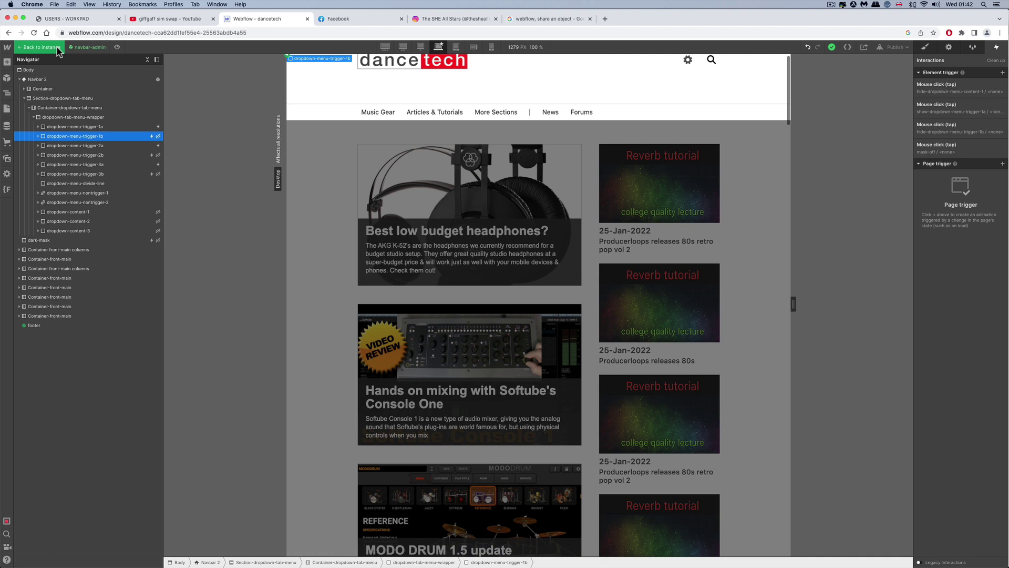
Check the Music Gear tab's hover effect in preview, and compare the Hover and None state styles of dropdown-menu-trigger-1a.
{"action": "left_click", "coordinate": [392, 120]}
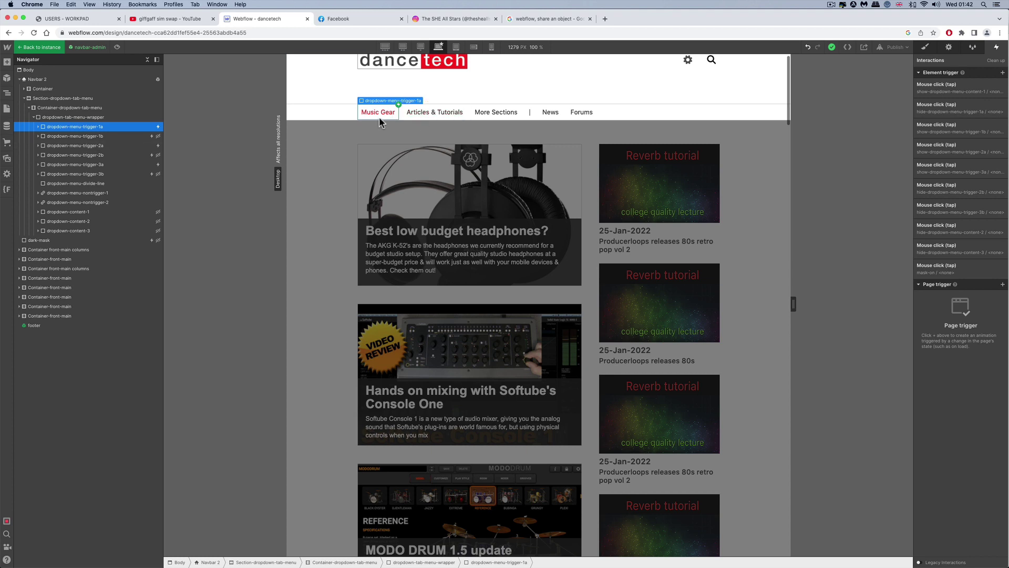
{"action": "left_click", "coordinate": [117, 46]}
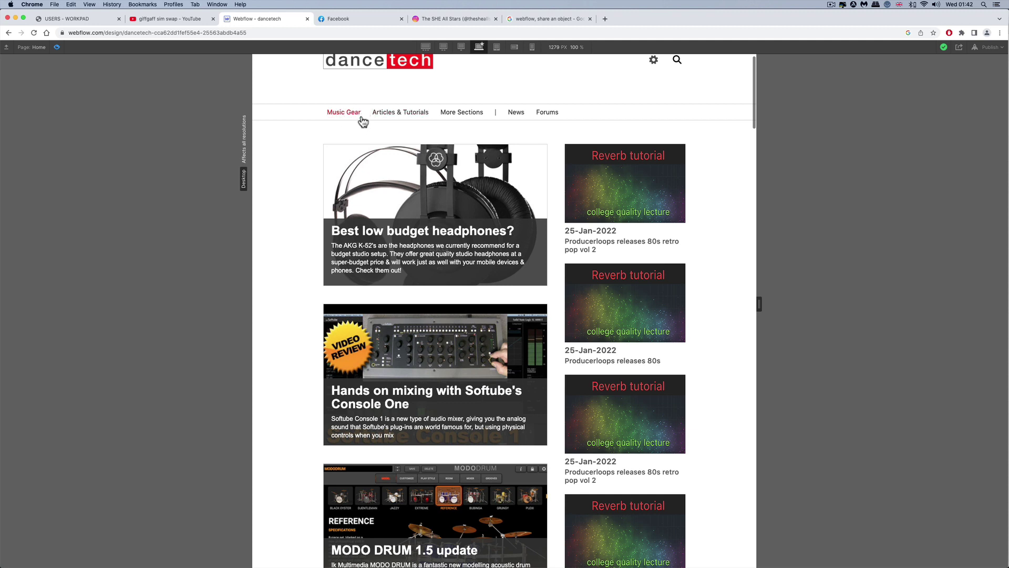
{"action": "left_click", "coordinate": [59, 47]}
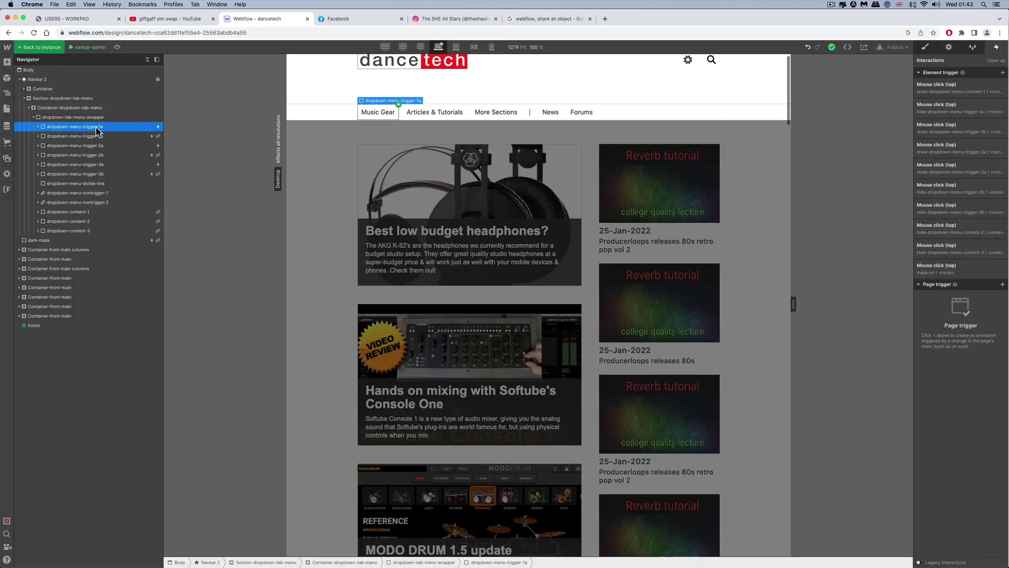
{"action": "left_click", "coordinate": [925, 48]}
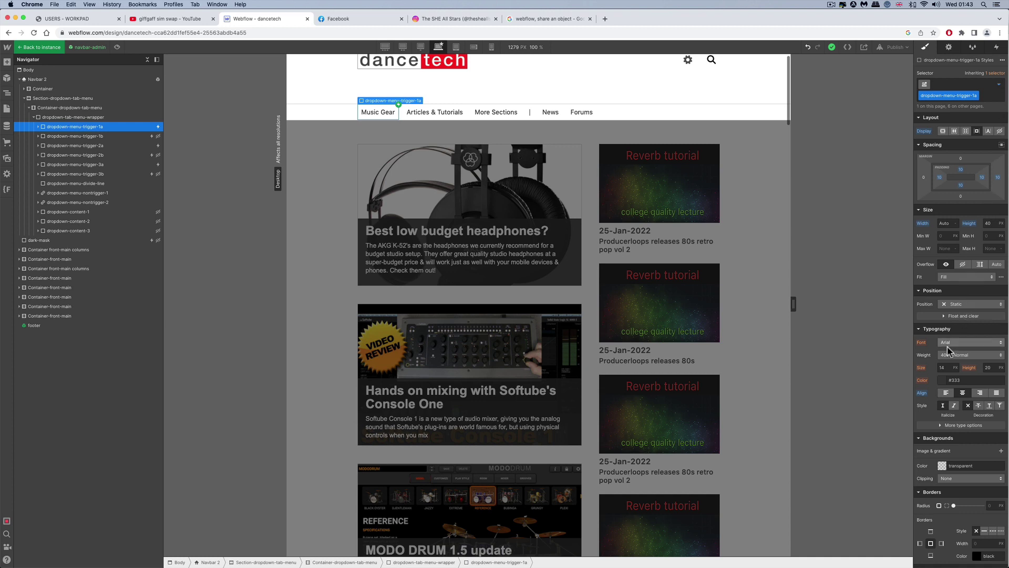
{"action": "left_click", "coordinate": [998, 85]}
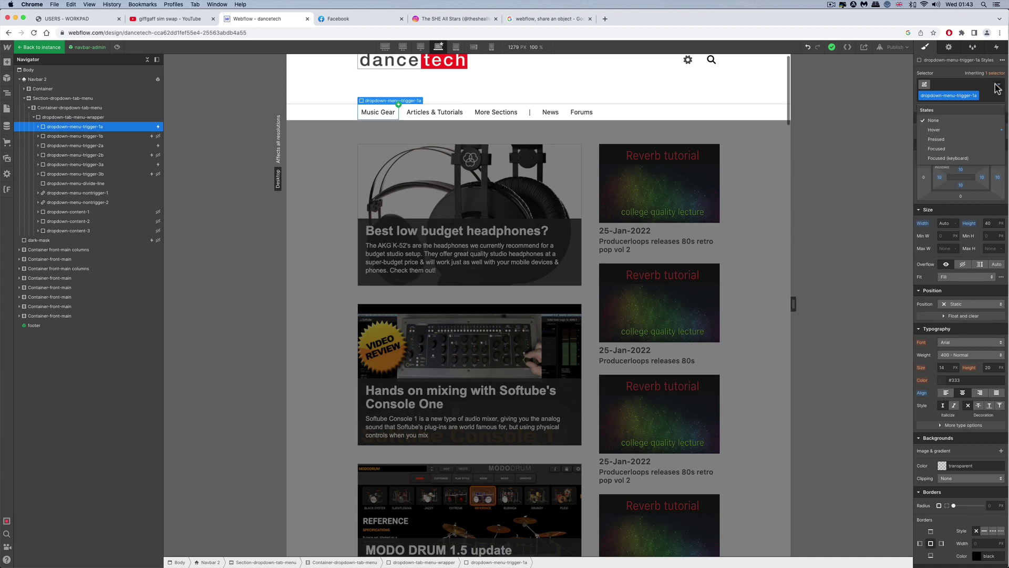
{"action": "left_click", "coordinate": [942, 129]}
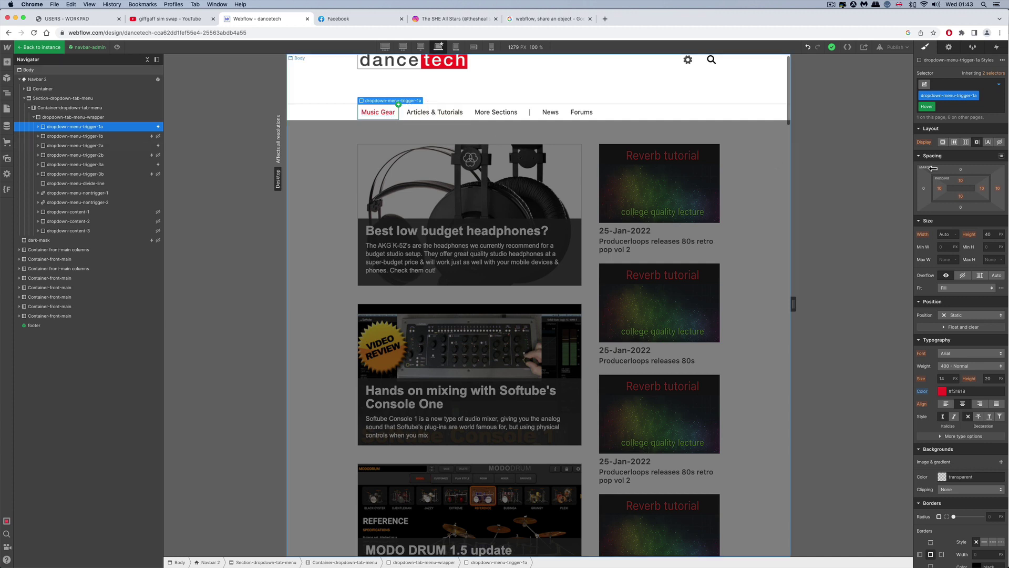
{"action": "left_click", "coordinate": [998, 85]}
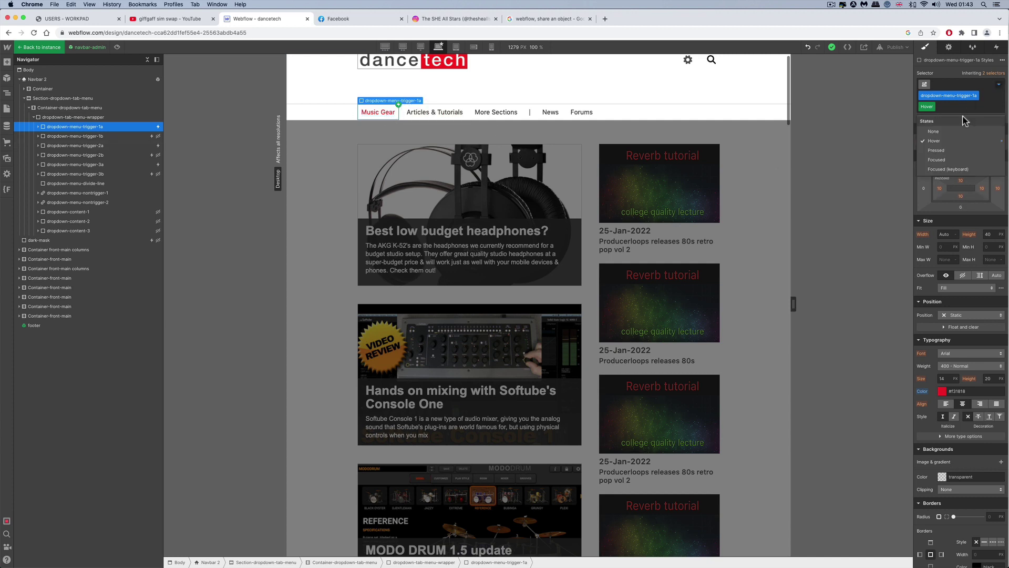
{"action": "left_click", "coordinate": [940, 131]}
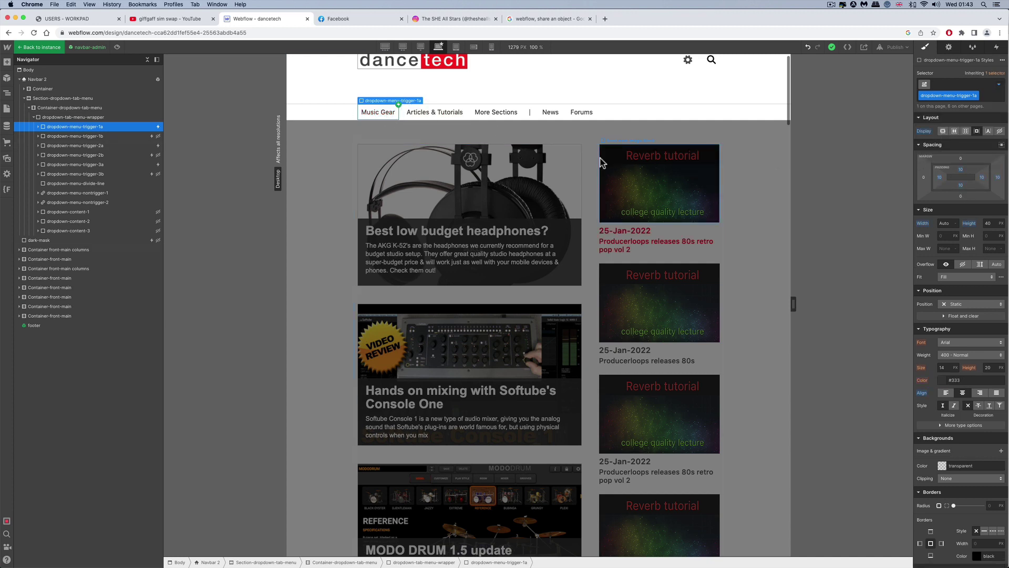
Preview the Music Gear tab's colour while its dropdown is open, and examine the styles of dropdown-menu-trigger-1b.
{"action": "left_click", "coordinate": [118, 49]}
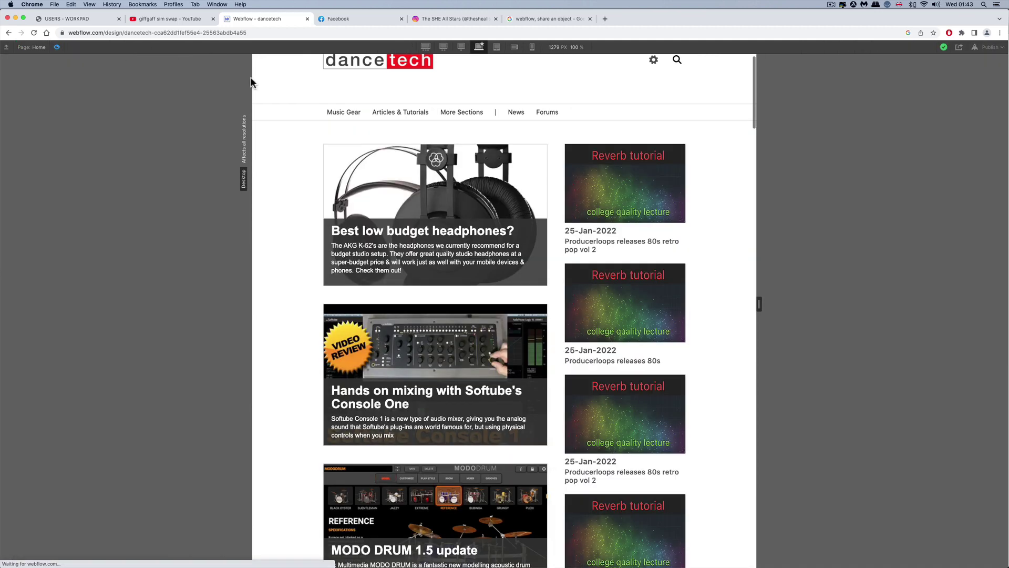
{"action": "mouse_move", "coordinate": [349, 116]}
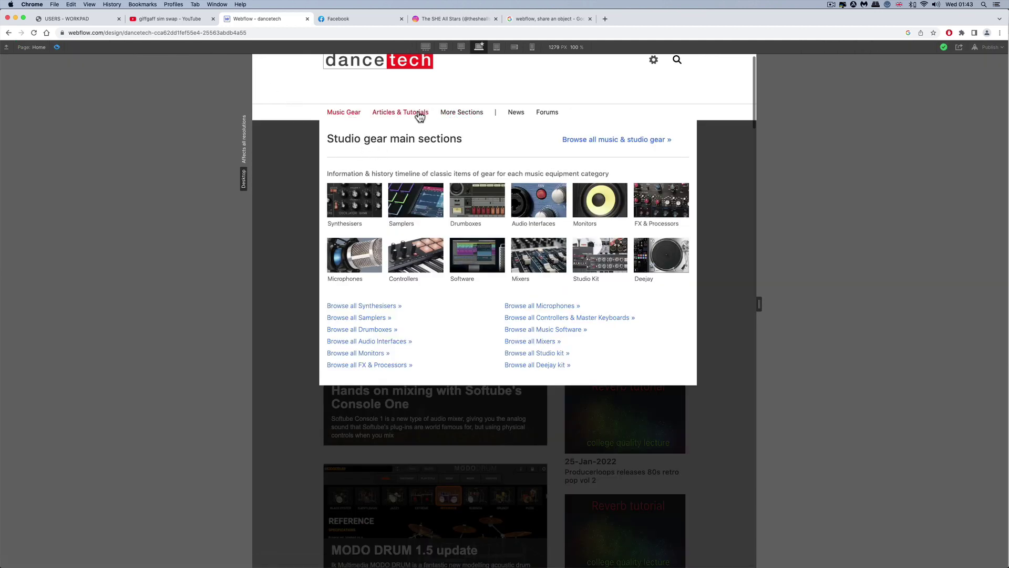
{"action": "left_click", "coordinate": [58, 46]}
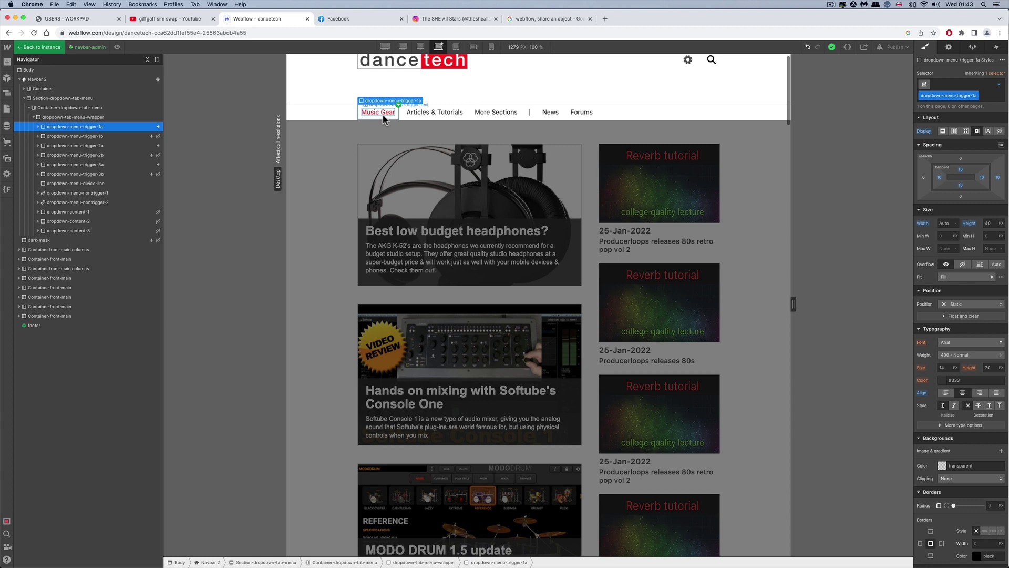
{"action": "left_click", "coordinate": [91, 136]}
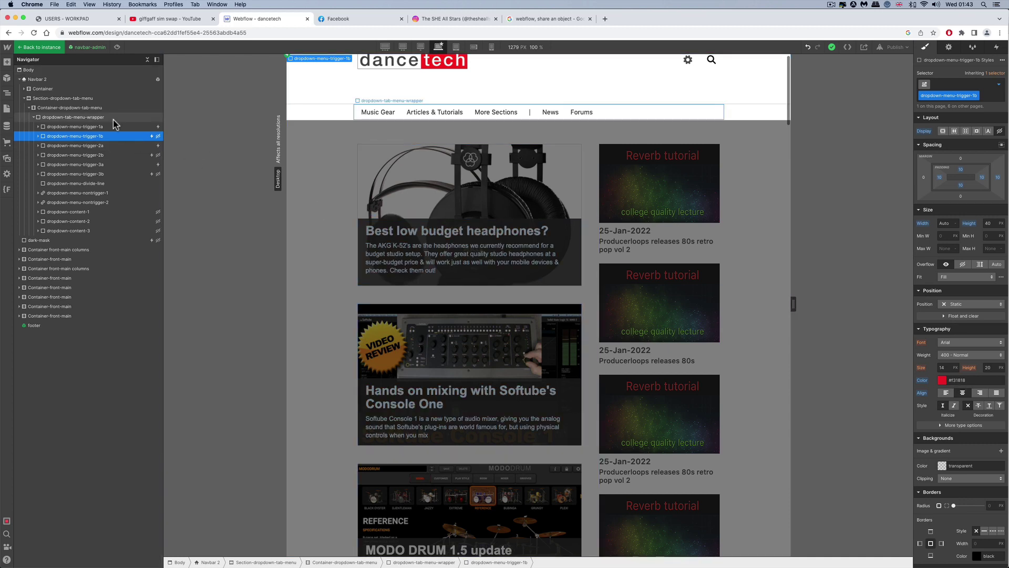
Test opening and closing the Music Gear, More Sections and Articles & Tutorials dropdowns in preview, and return to the designer.
{"action": "left_click", "coordinate": [117, 47]}
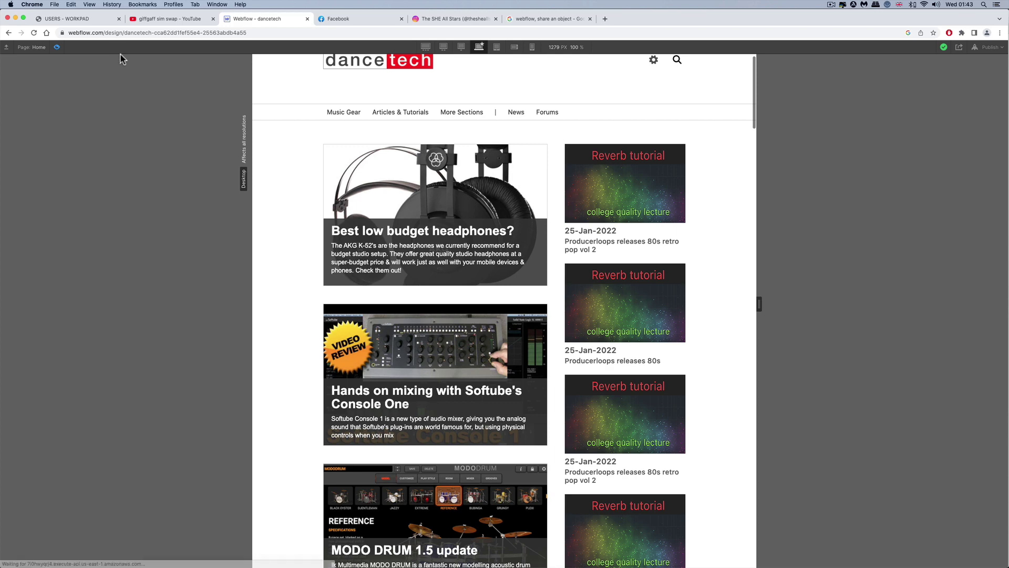
{"action": "scroll", "coordinate": [295, 135], "scroll_direction": "up", "scroll_amount": 1}
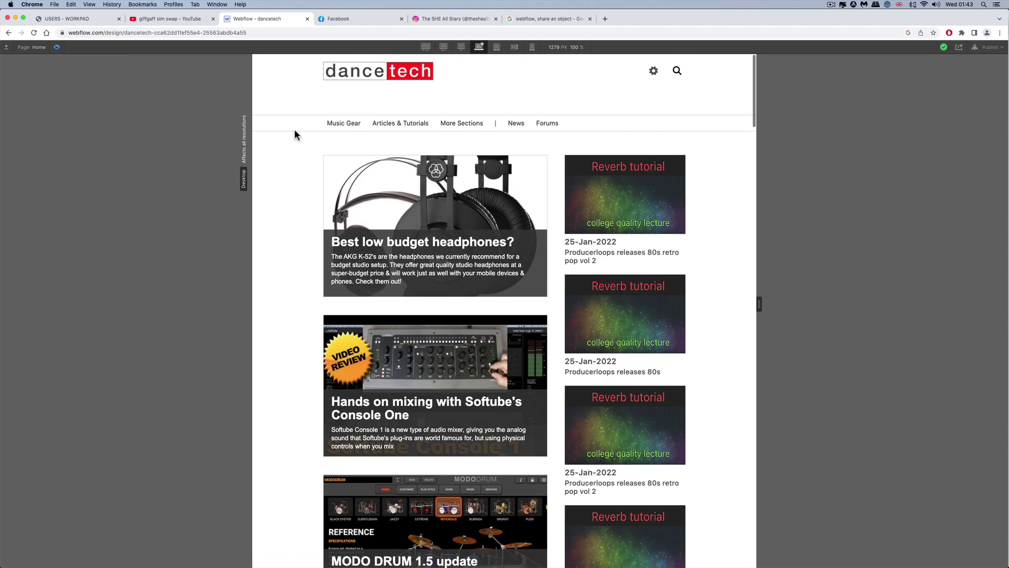
{"action": "left_click", "coordinate": [346, 124]}
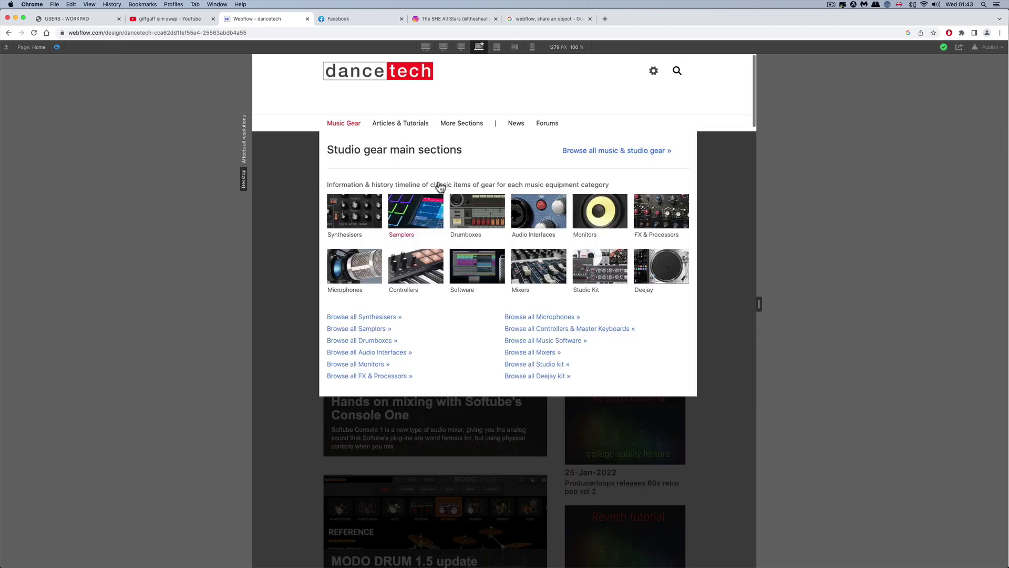
{"action": "left_click", "coordinate": [464, 128]}
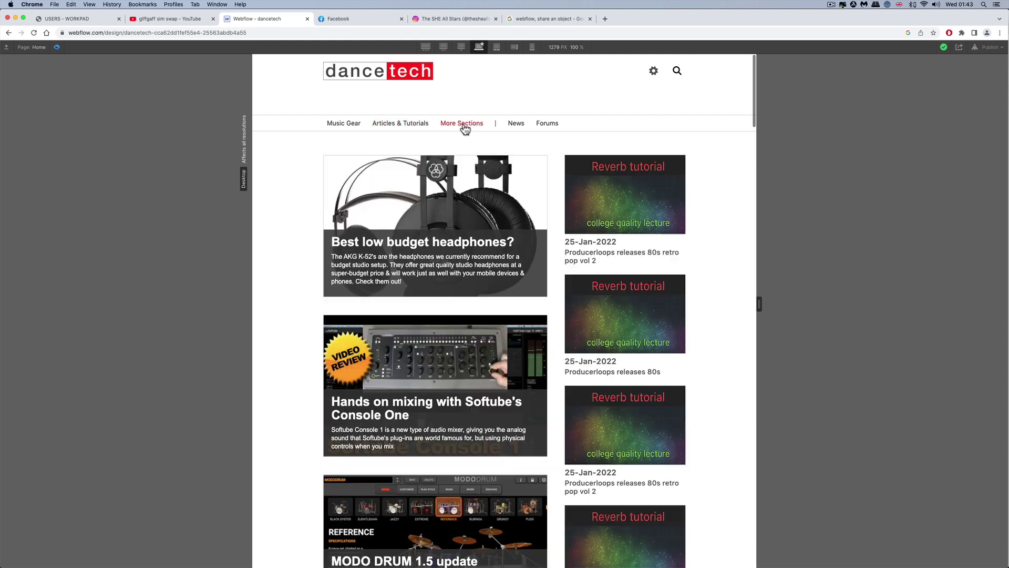
{"action": "left_click", "coordinate": [428, 129]}
{"action": "left_click", "coordinate": [427, 128]}
{"action": "left_click", "coordinate": [354, 129]}
{"action": "left_click", "coordinate": [354, 130]}
{"action": "left_click", "coordinate": [57, 48]}
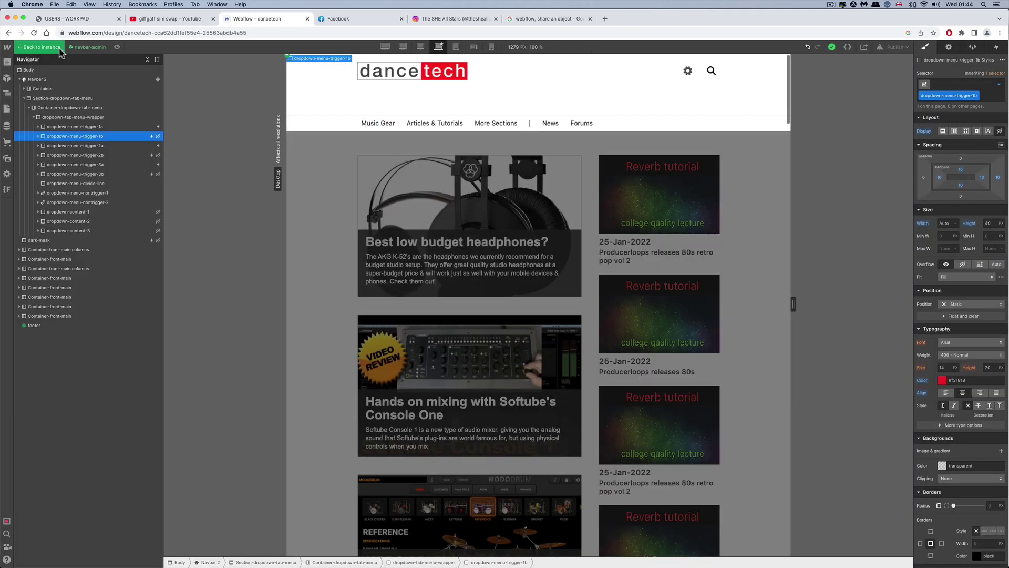
Collapse Navbar 2, leave the navbar-admin symbol, and examine where the hidden dark-mask element sits relative to it.
{"action": "left_click", "coordinate": [33, 79]}
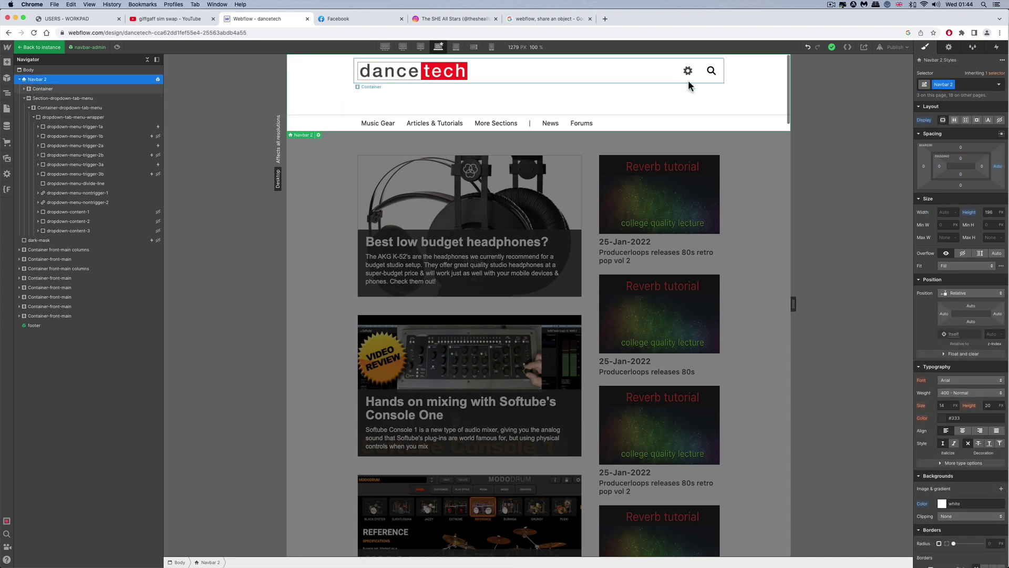
{"action": "left_click", "coordinate": [20, 79]}
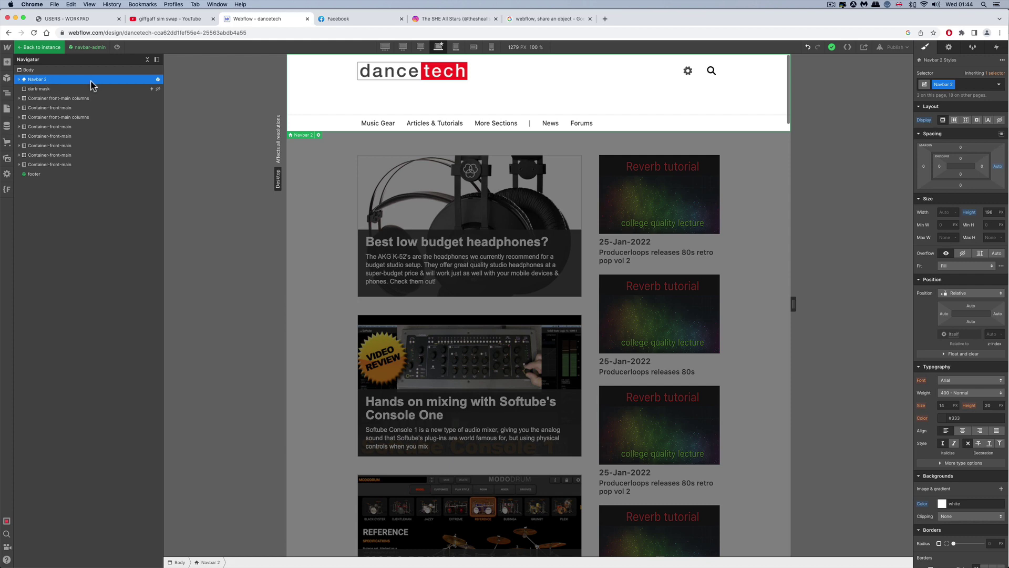
{"action": "left_click", "coordinate": [51, 90]}
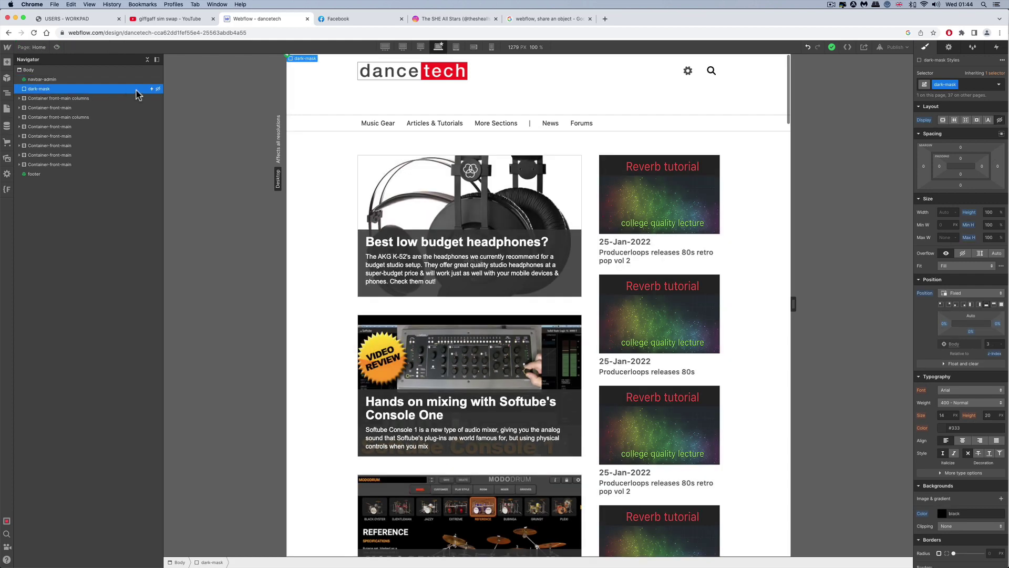
{"action": "mouse_move", "coordinate": [159, 94]}
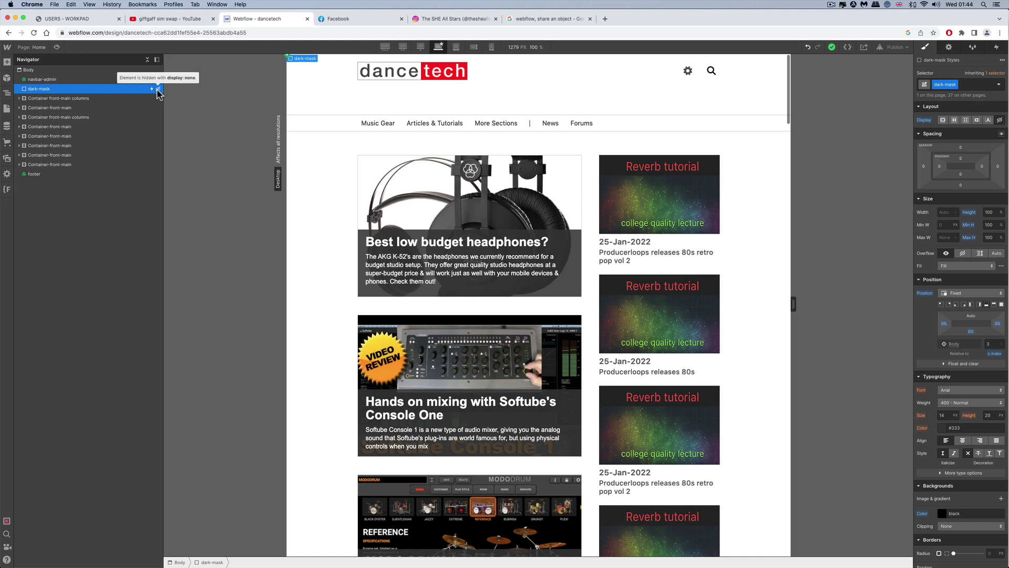
{"action": "left_click", "coordinate": [49, 82]}
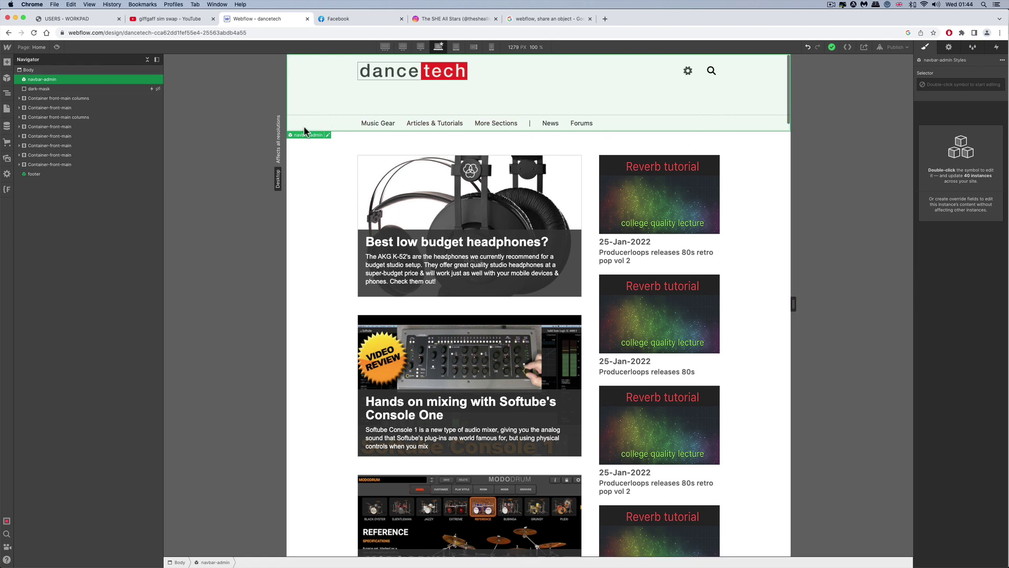
{"action": "left_click", "coordinate": [48, 89]}
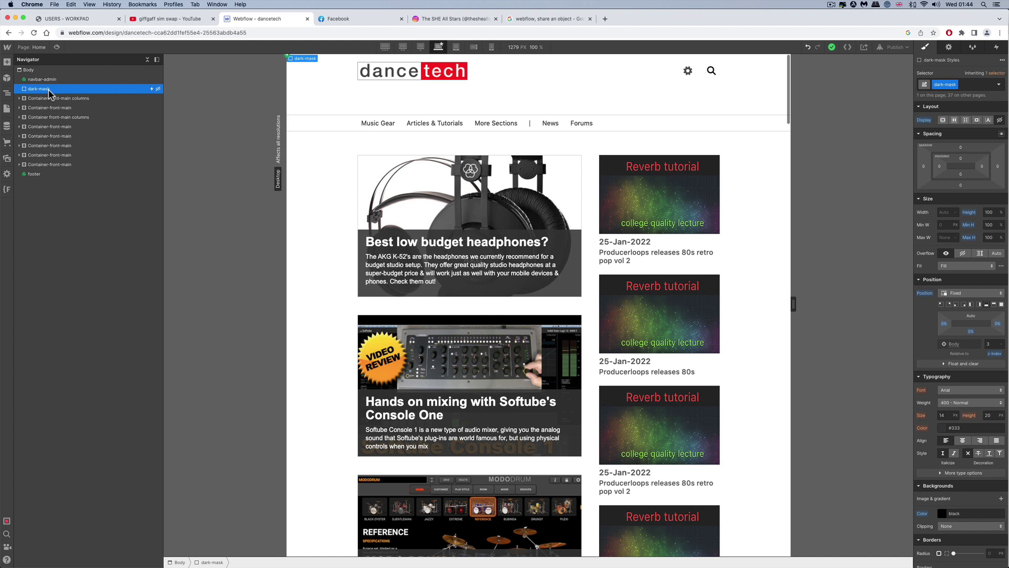
Set the dark-mask element's display to block, and review its background colour, opacity, size and position settings.
{"action": "left_click", "coordinate": [943, 119]}
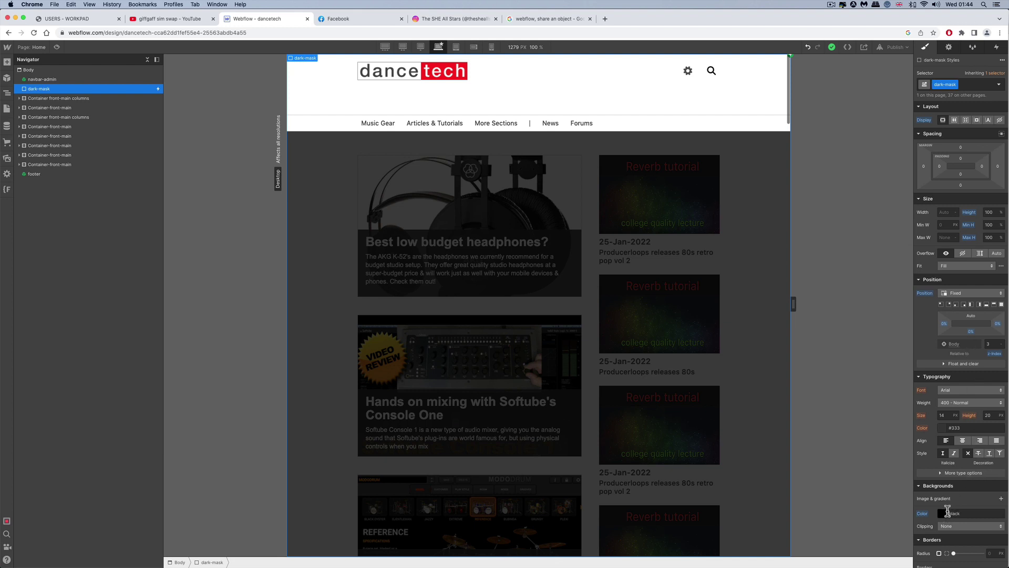
{"action": "scroll", "coordinate": [951, 510], "scroll_direction": "down", "scroll_amount": 5}
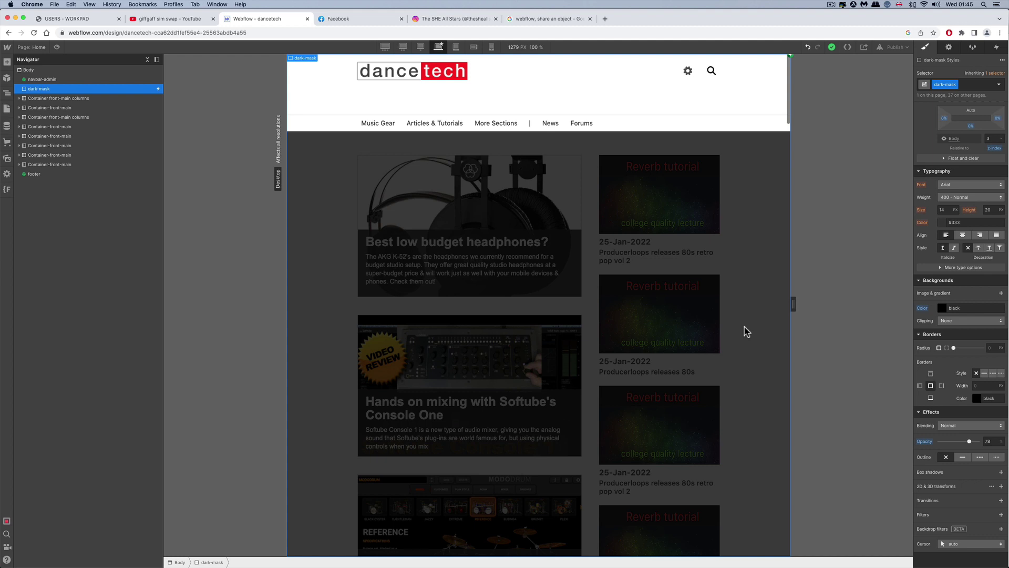
{"action": "scroll", "coordinate": [959, 323], "scroll_direction": "up", "scroll_amount": 5}
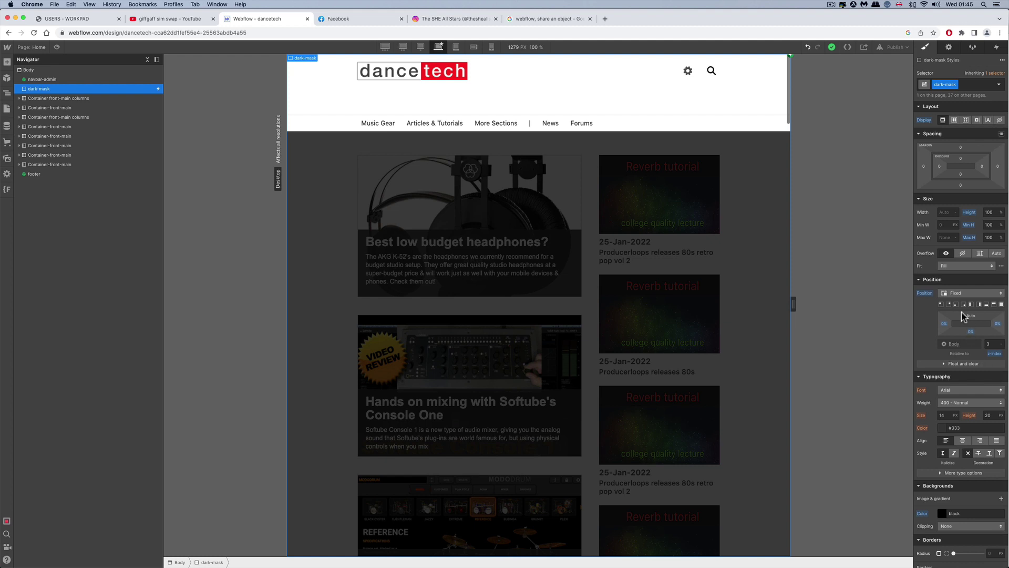
Try the full-cover position preset on the dark-mask element, undo it, and check its float and clear settings.
{"action": "left_click", "coordinate": [1001, 304]}
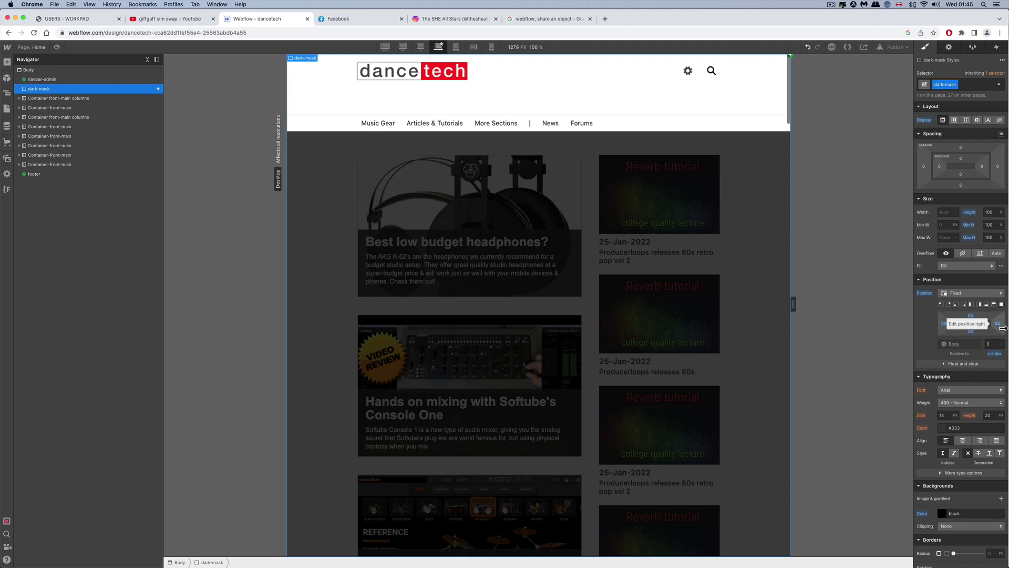
{"action": "left_click", "coordinate": [807, 48]}
{"action": "left_click", "coordinate": [944, 364]}
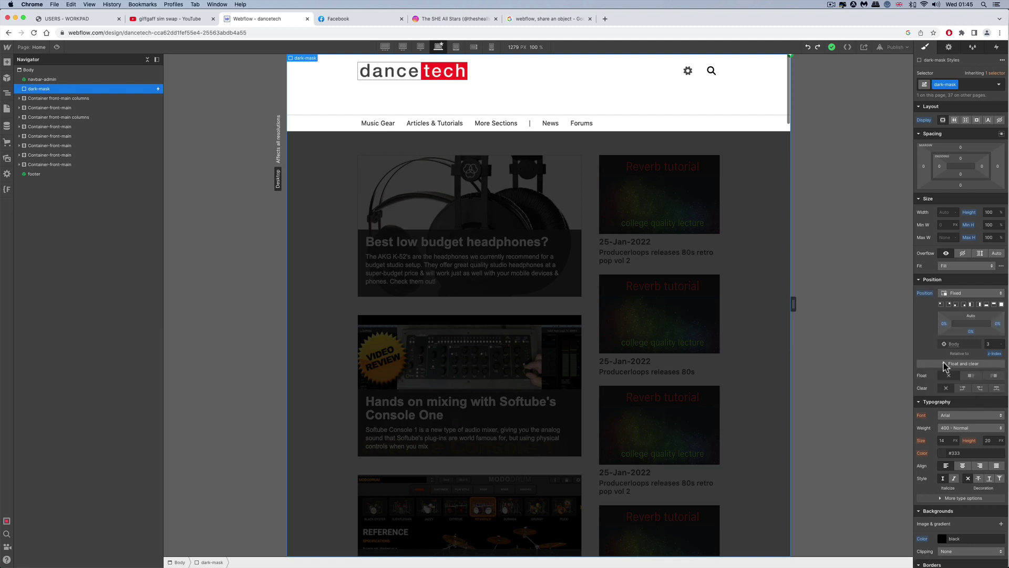
{"action": "left_click", "coordinate": [945, 364]}
{"action": "left_click", "coordinate": [944, 363]}
{"action": "left_click", "coordinate": [944, 364]}
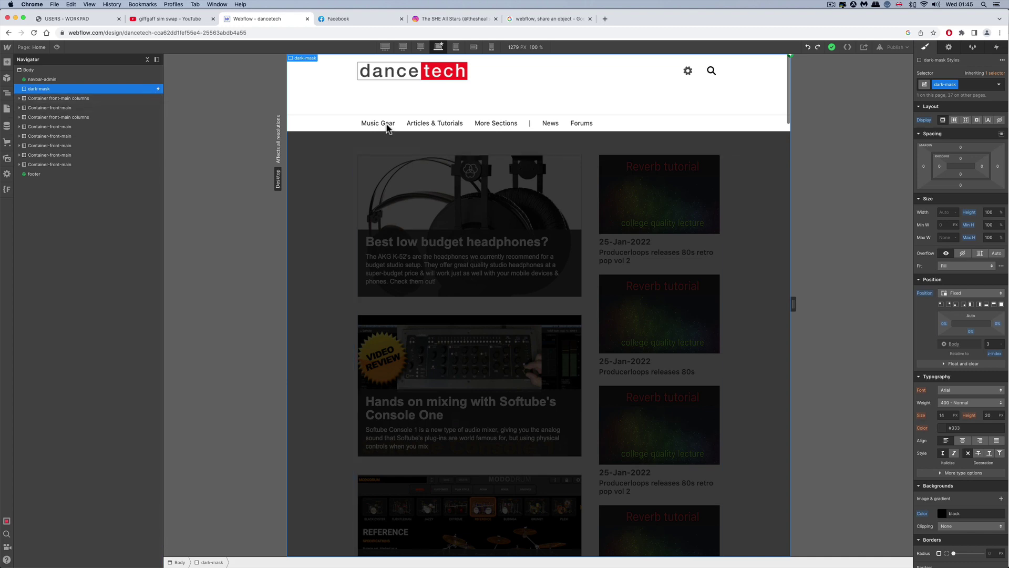
Set the dark-mask element's display to none, and open the navbar-admin symbol for editing.
{"action": "left_click", "coordinate": [1000, 121]}
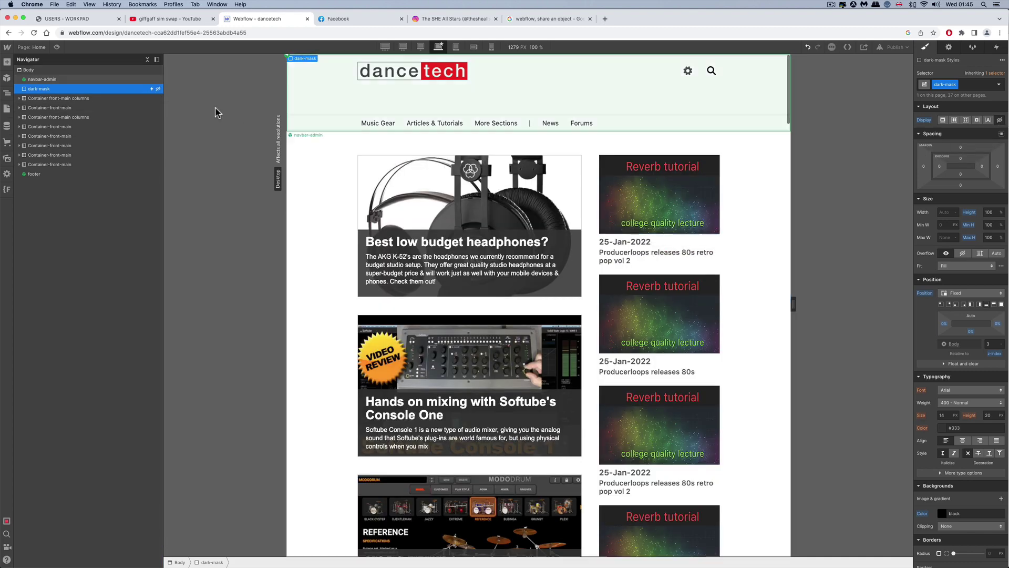
{"action": "left_click", "coordinate": [48, 80]}
{"action": "double_click", "coordinate": [48, 81]}
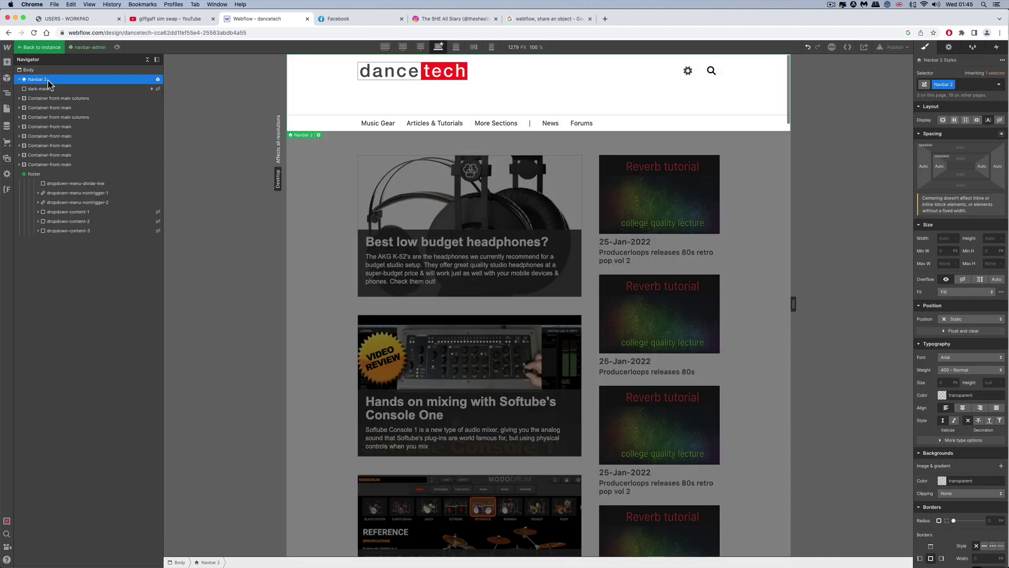
Locate the "a" triggers, examine how the click interactions of dropdown-menu-trigger-1a and dropdown-menu-trigger-1b control the mask, and return to the style settings.
{"action": "left_click", "coordinate": [78, 126]}
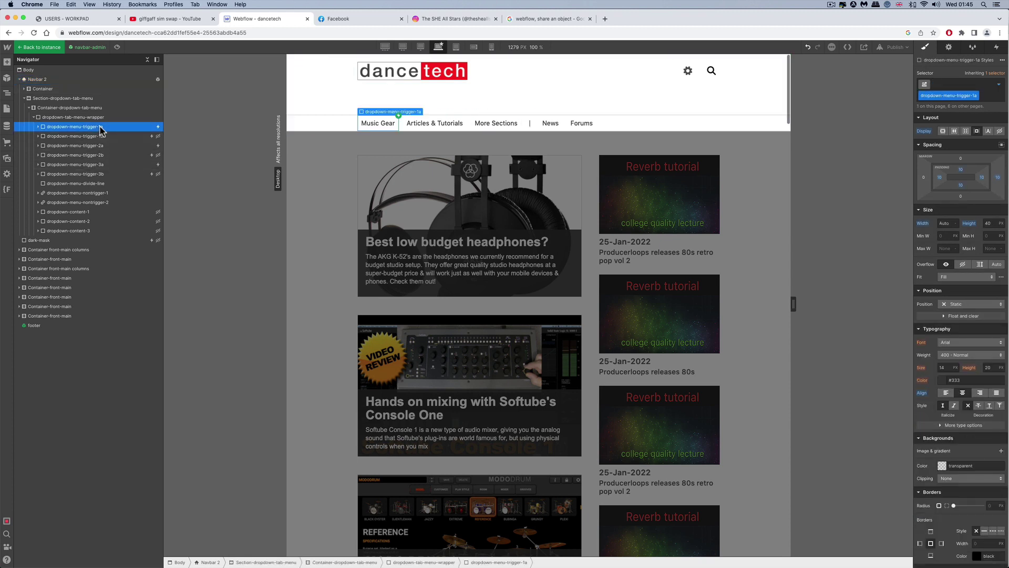
{"action": "left_click", "coordinate": [100, 146]}
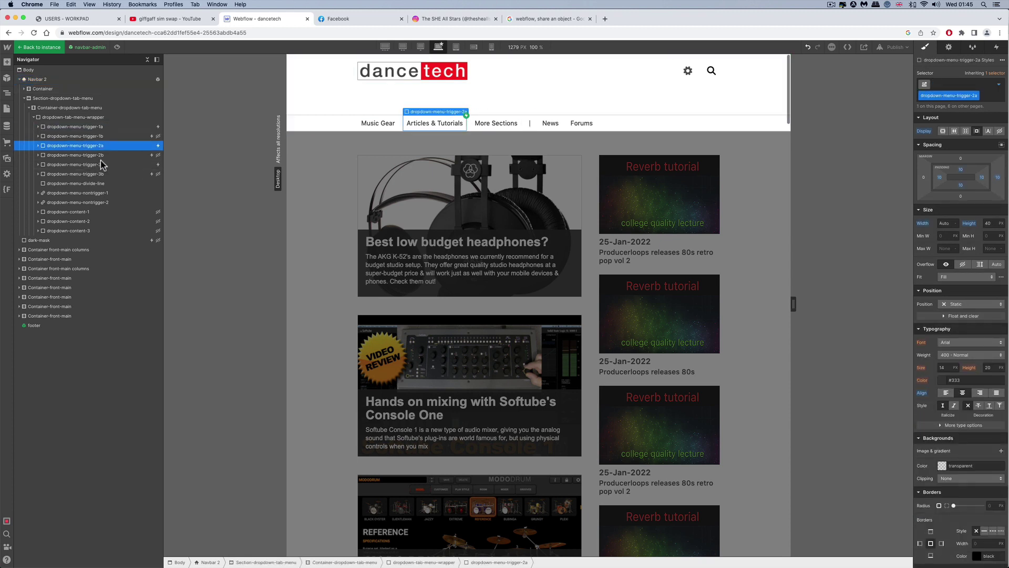
{"action": "left_click", "coordinate": [101, 165]}
{"action": "left_click", "coordinate": [100, 127]}
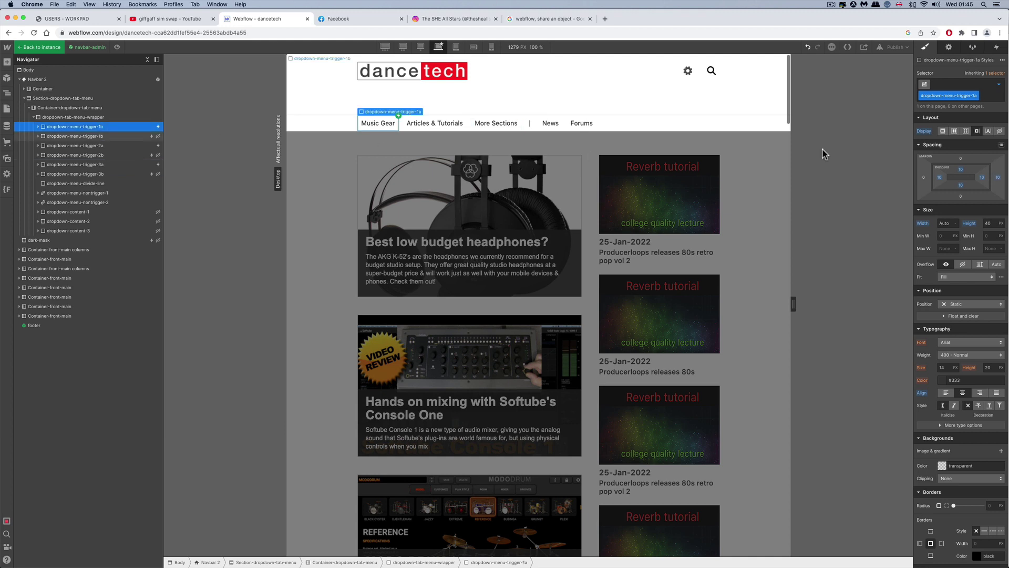
{"action": "left_click", "coordinate": [997, 48]}
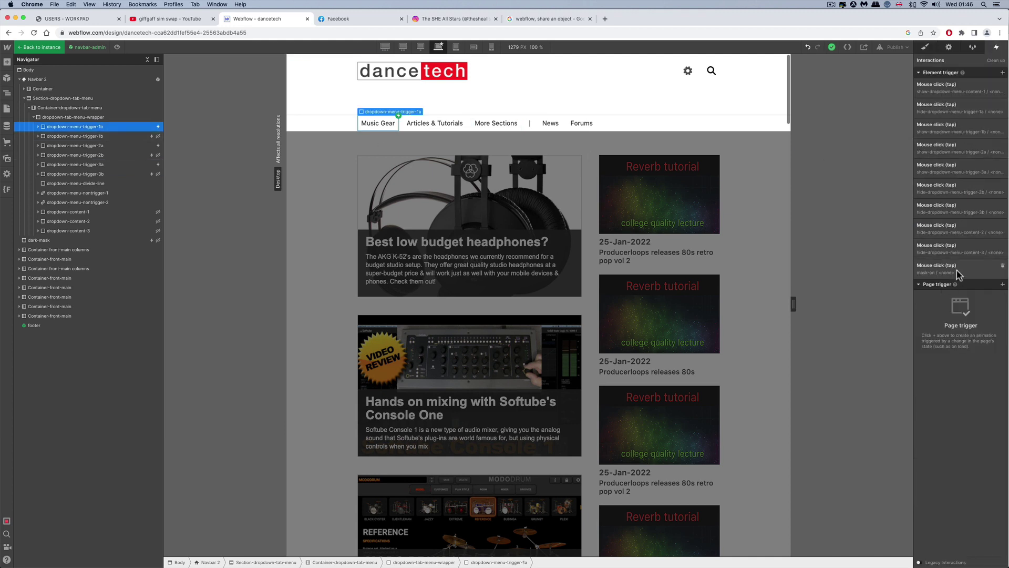
{"action": "left_click", "coordinate": [113, 138]}
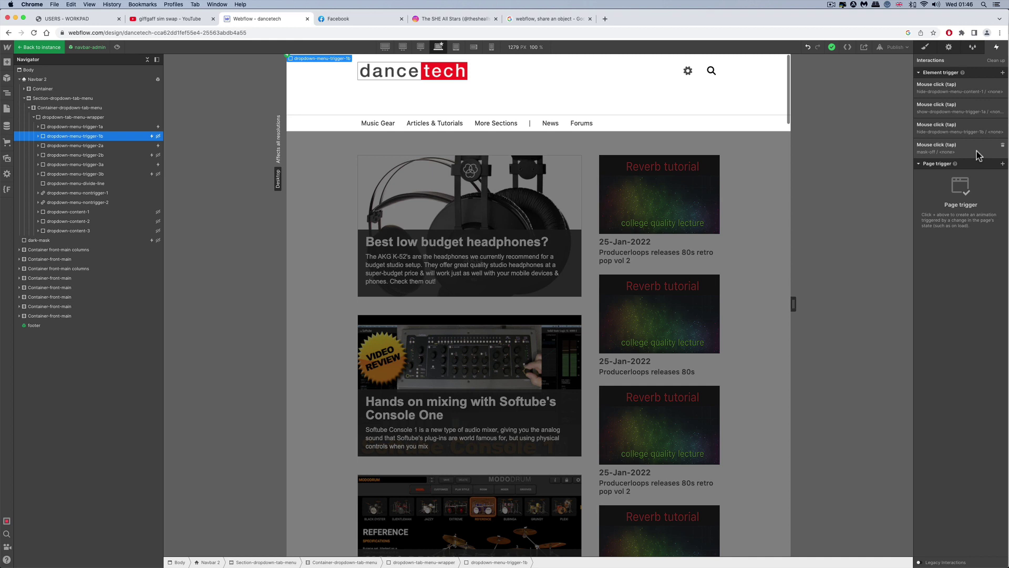
{"action": "left_click", "coordinate": [920, 47]}
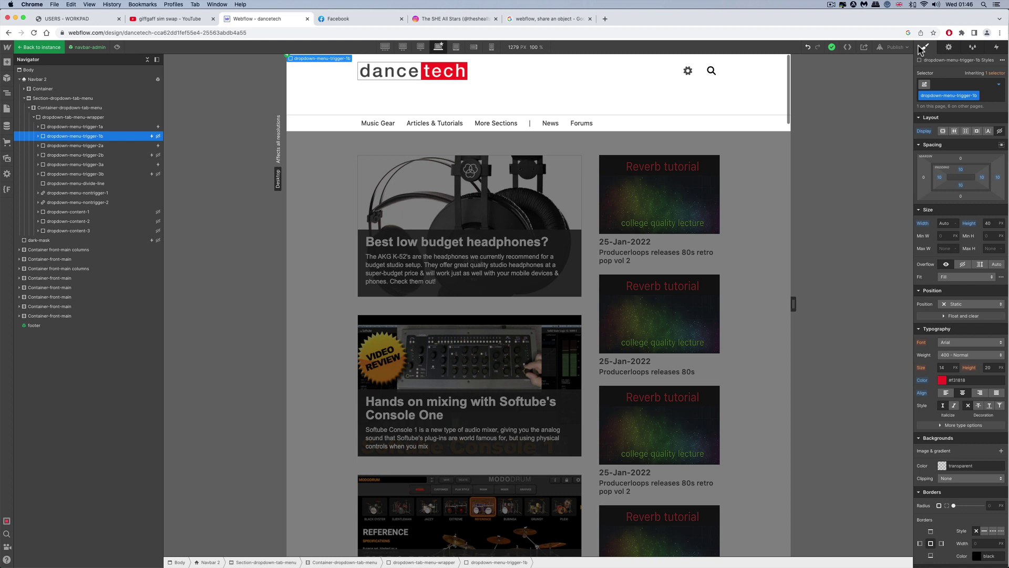